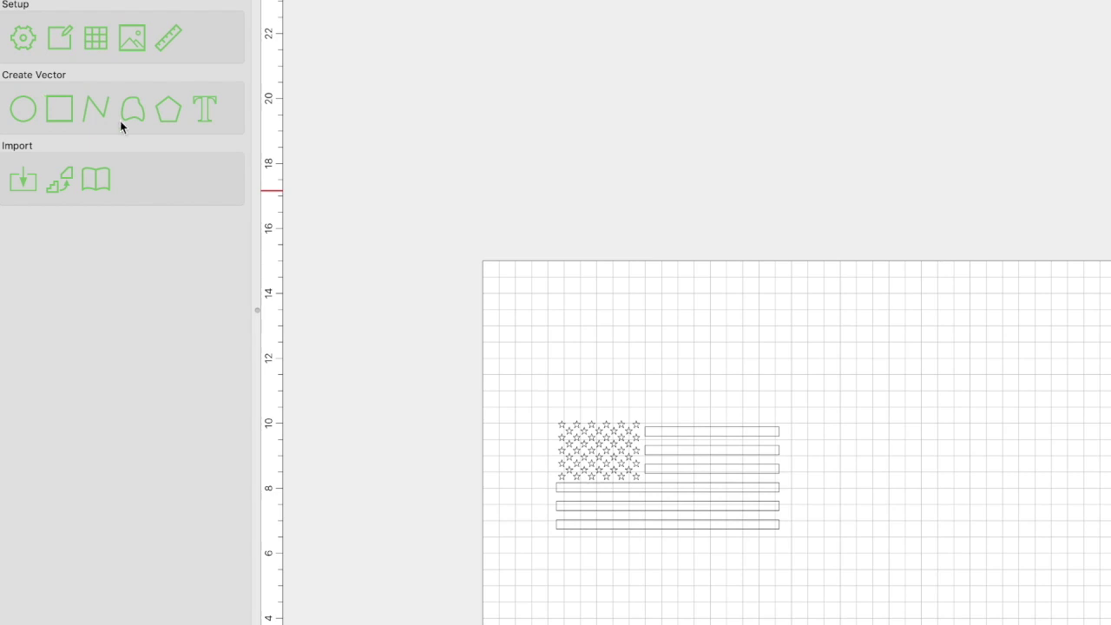
Draw a circle and set its radius to 1.5 in, making it 3.000 x 3.000 in.
{"action": "left_click", "coordinate": [23, 105]}
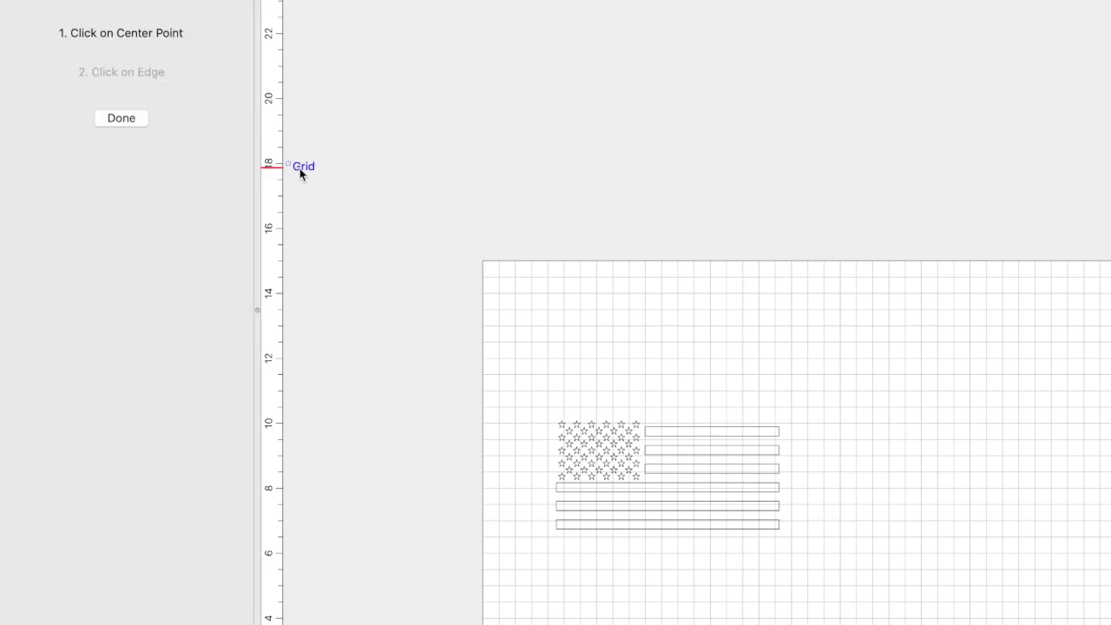
{"action": "left_click", "coordinate": [517, 261]}
{"action": "left_click", "coordinate": [571, 288]}
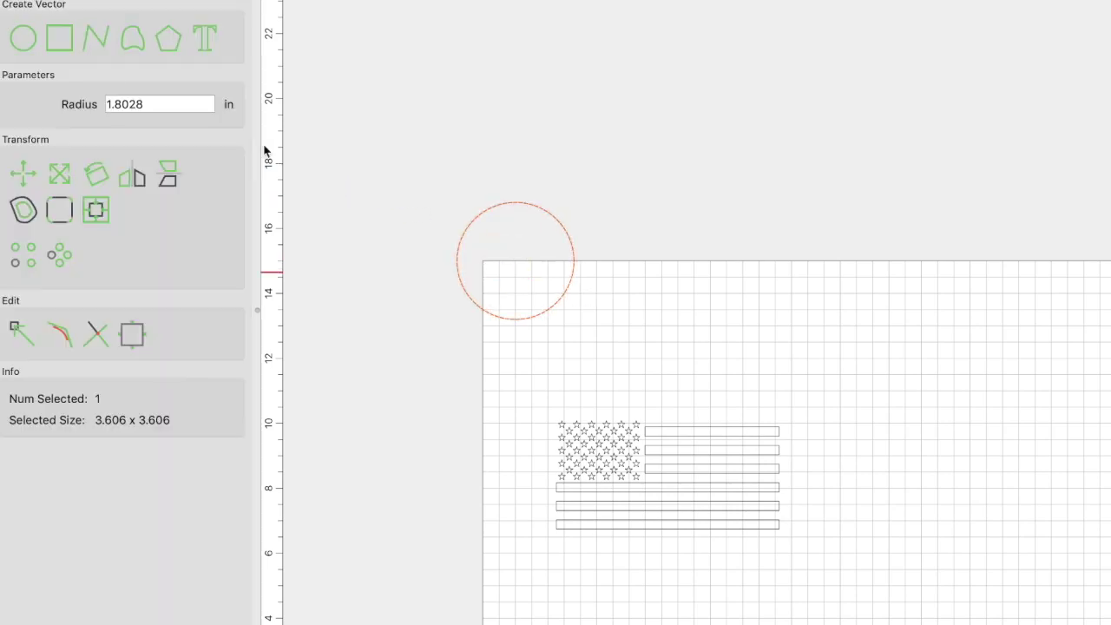
{"action": "left_click_drag", "start_coordinate": [164, 108], "coordinate": [76, 107]}
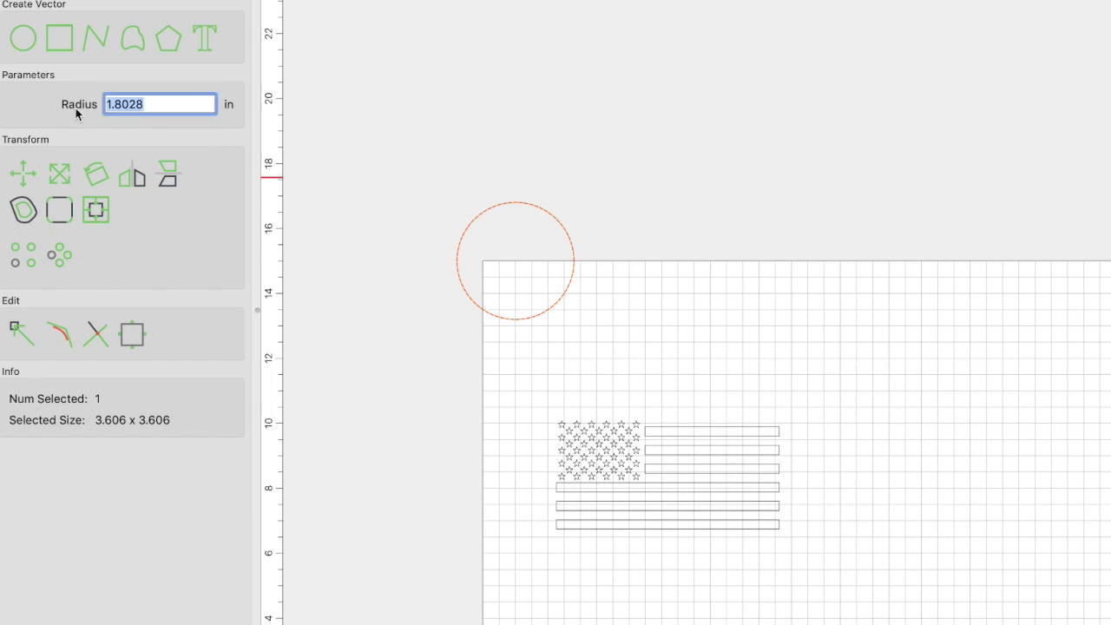
{"action": "type", "text": "1.5"}
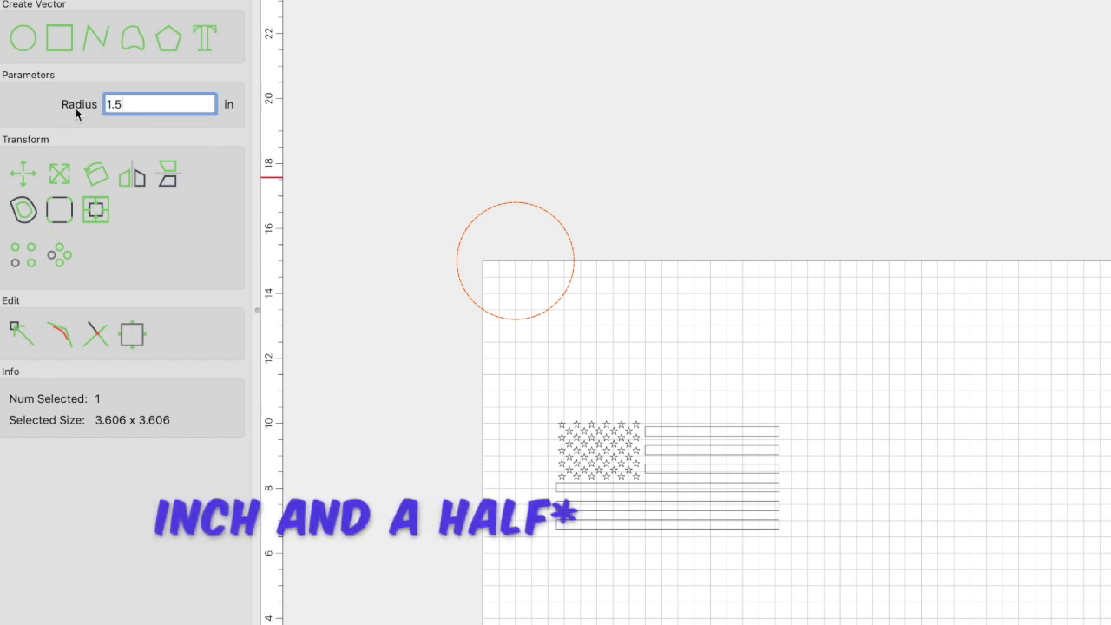
{"action": "key", "text": "Return"}
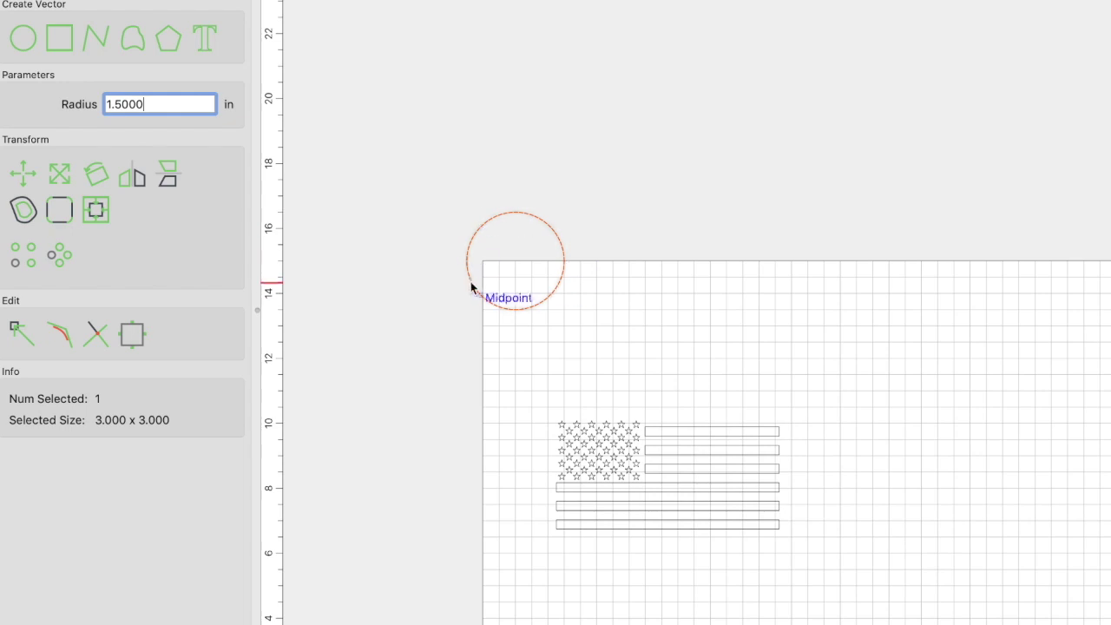
{"action": "left_click", "coordinate": [432, 221]}
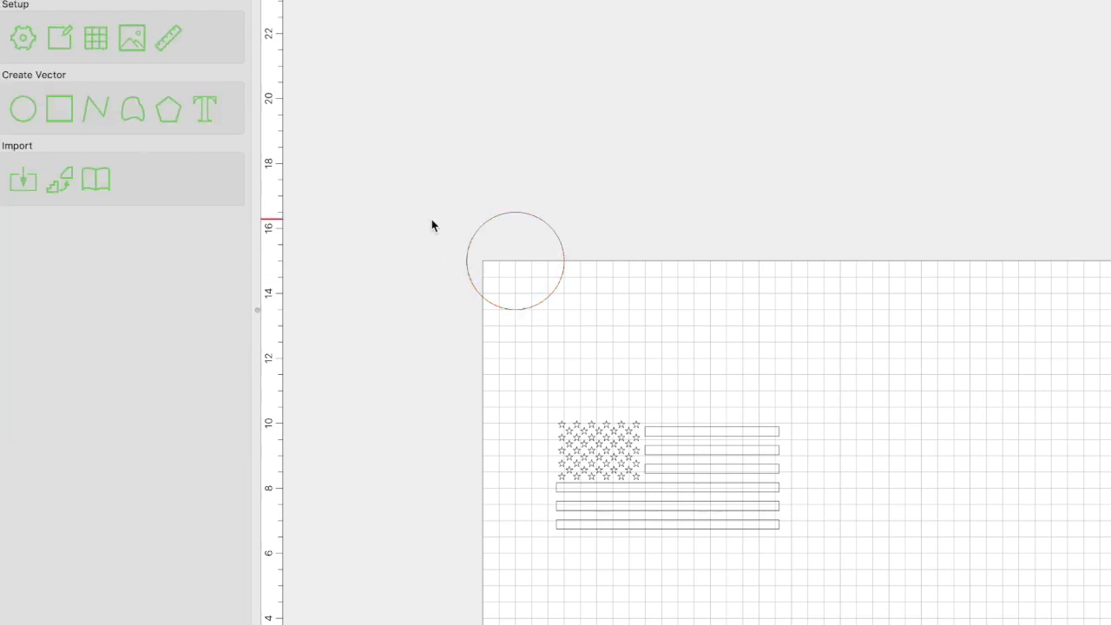
Drag the 3-inch circle down onto the flag artwork, over the star field and upper stripes.
{"action": "left_click", "coordinate": [529, 229]}
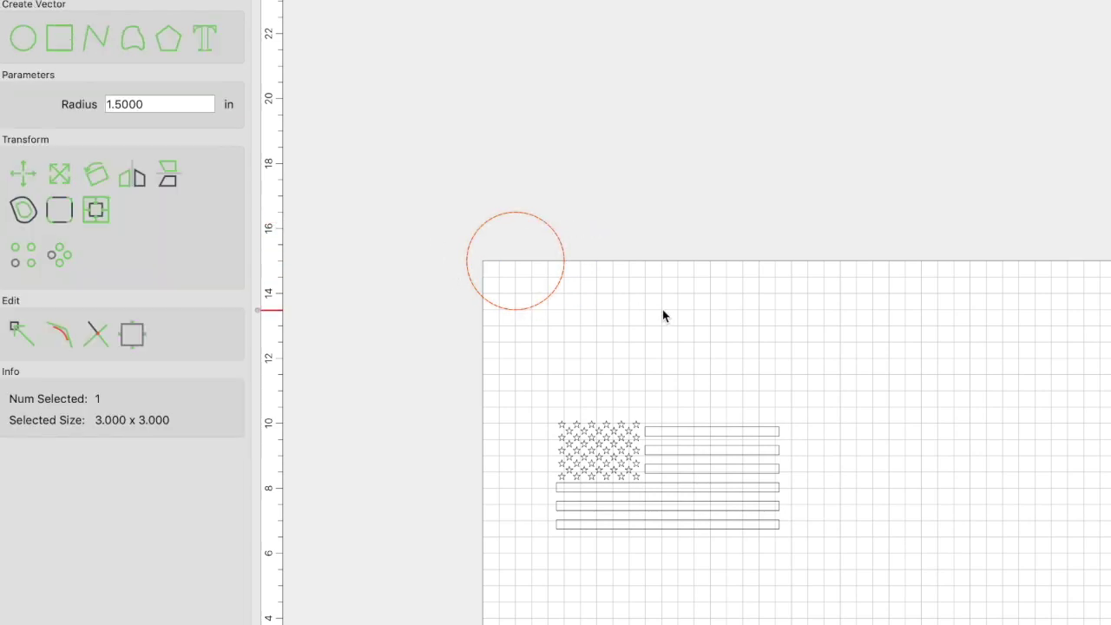
{"action": "left_click_drag", "start_coordinate": [564, 253], "coordinate": [684, 423]}
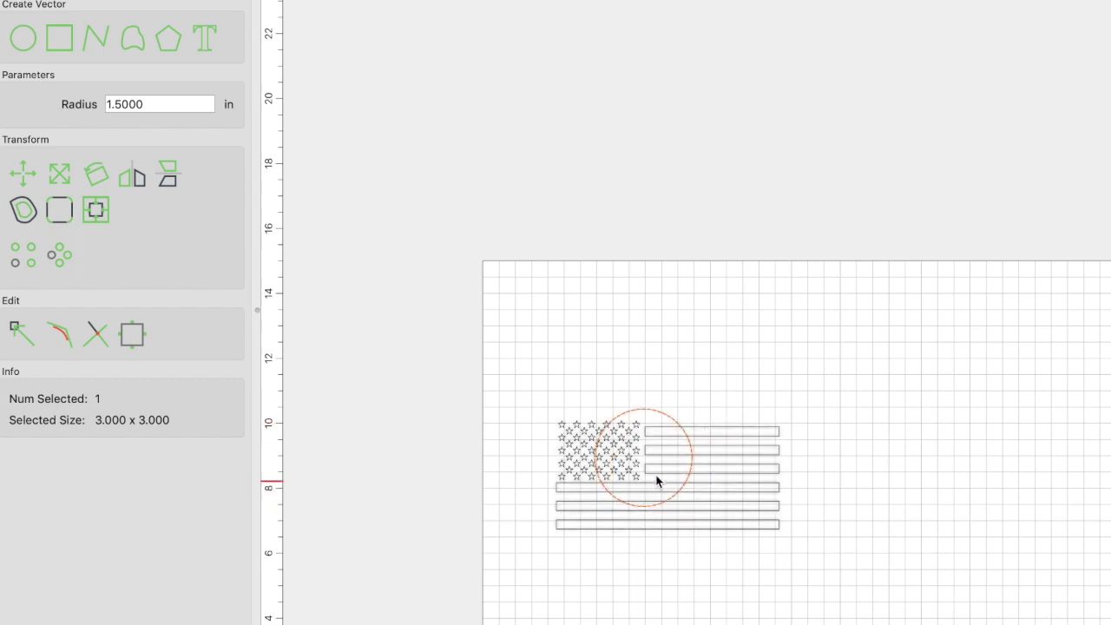
{"action": "left_click_drag", "start_coordinate": [665, 421], "coordinate": [665, 423]}
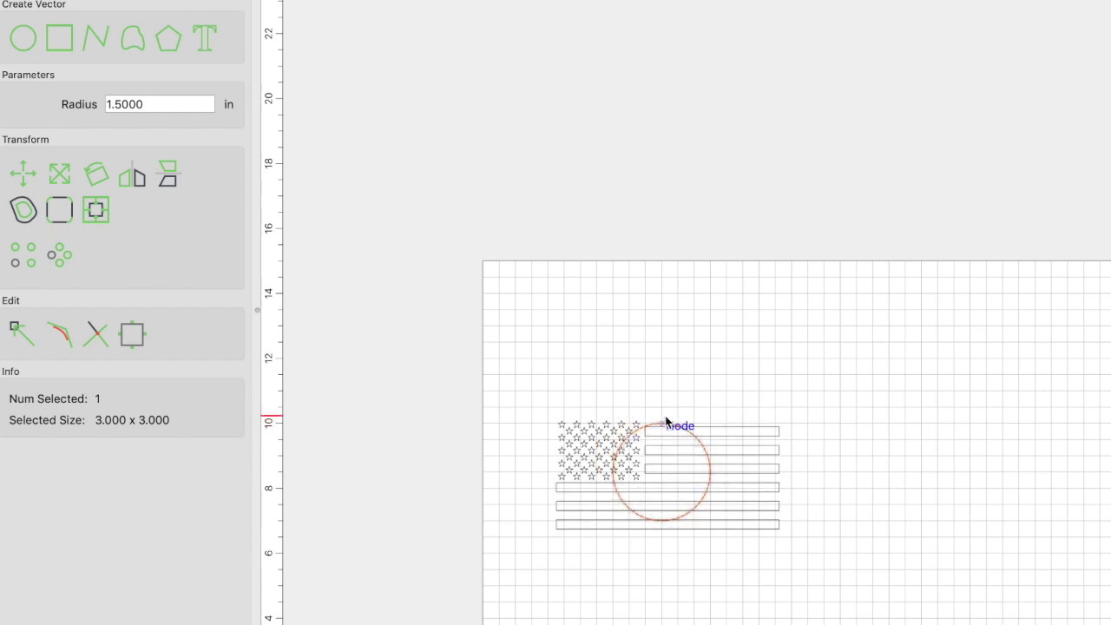
{"action": "key", "text": "Escape"}
{"action": "scroll", "coordinate": [628, 440], "scroll_direction": "up", "scroll_amount": 5}
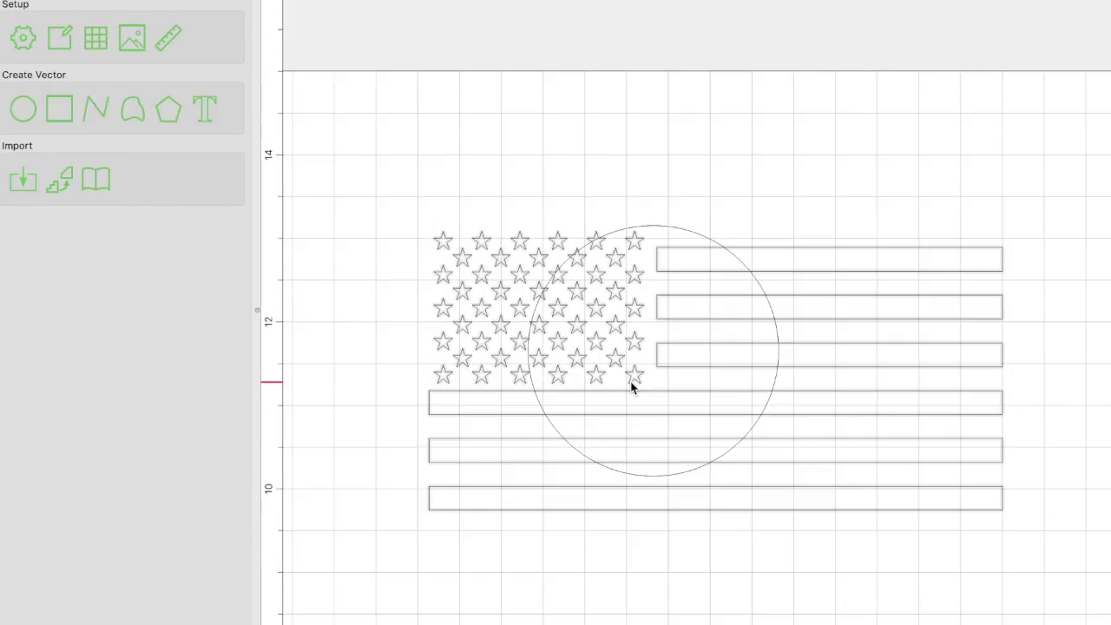
{"action": "scroll", "coordinate": [632, 385], "scroll_direction": "up", "scroll_amount": 2}
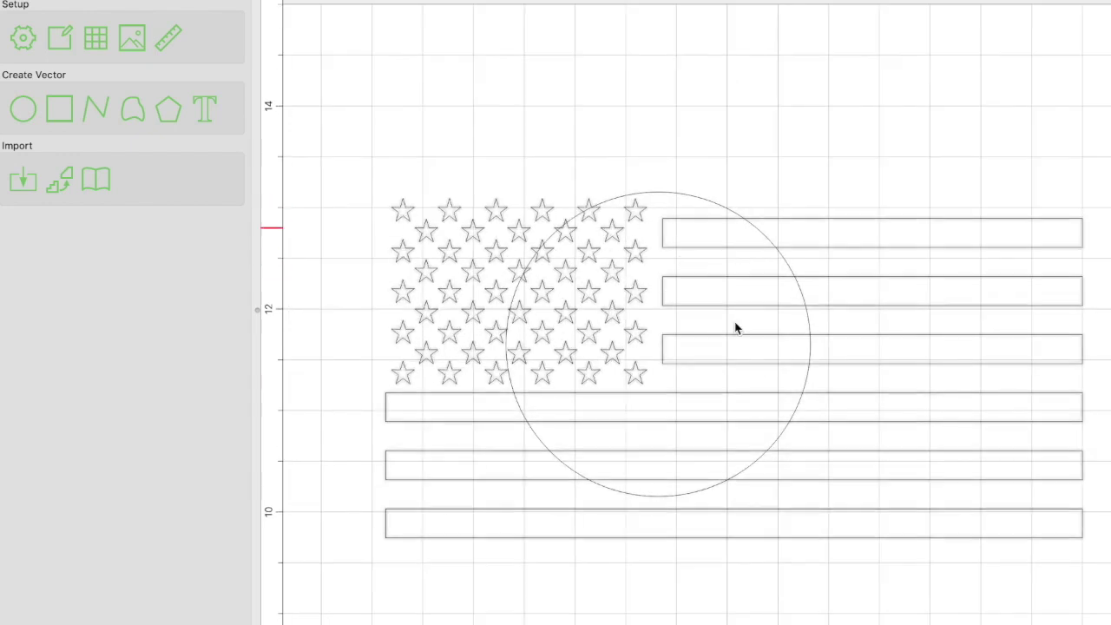
{"action": "scroll", "coordinate": [790, 395], "scroll_direction": "down", "scroll_amount": 2}
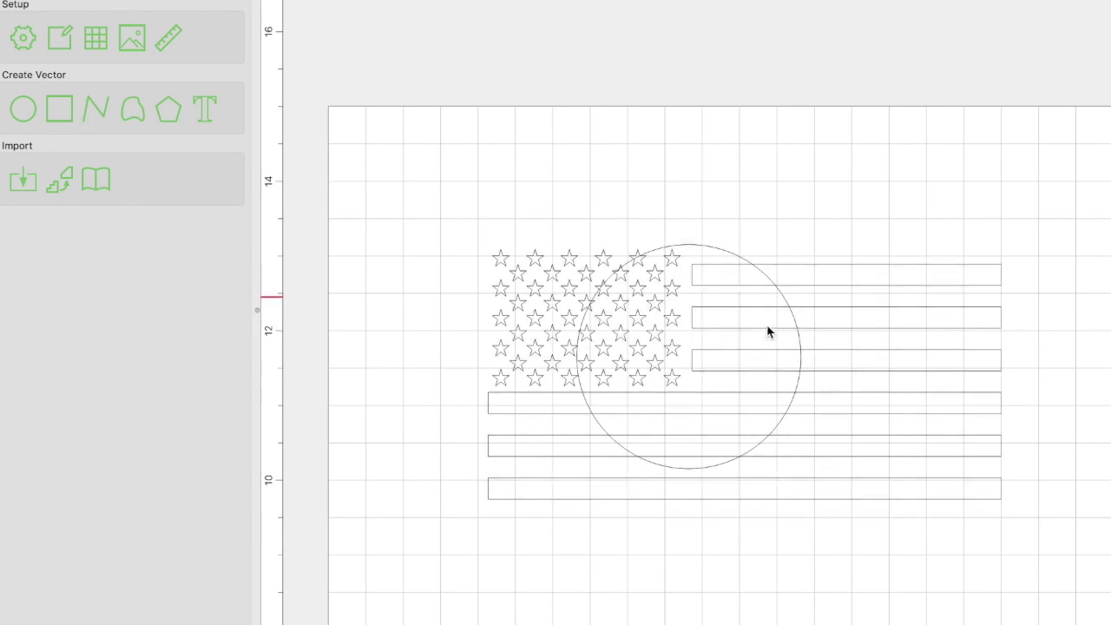
{"action": "scroll", "coordinate": [682, 307], "scroll_direction": "up", "scroll_amount": 3}
{"action": "scroll", "coordinate": [663, 123], "scroll_direction": "down", "scroll_amount": 3}
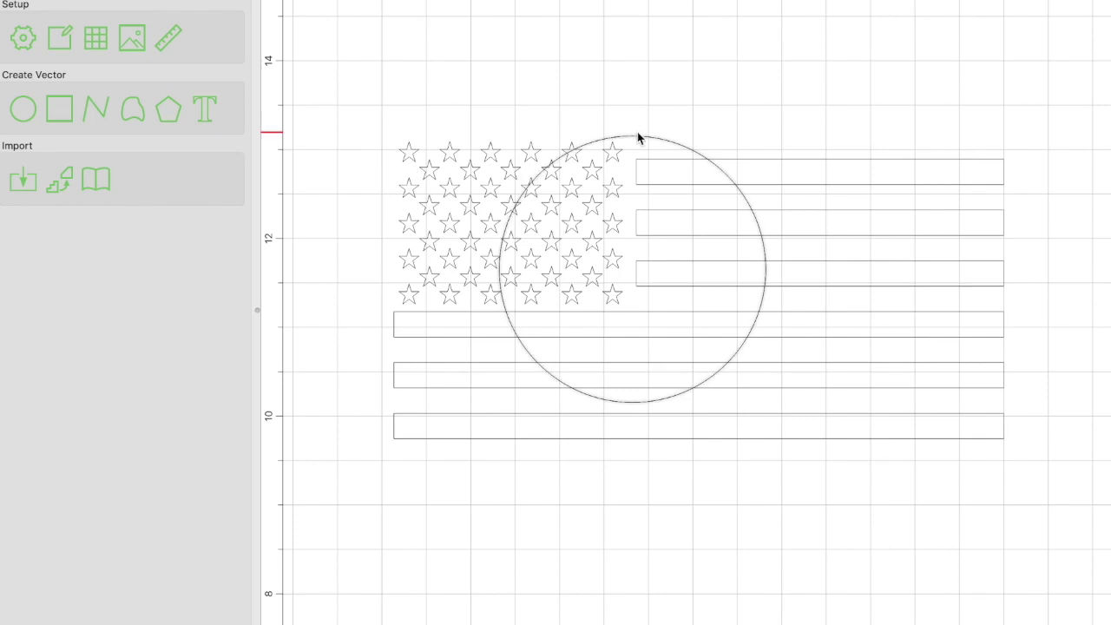
Offset the circle 0.1000 in to the inside, forming a thin ring outline.
{"action": "left_click", "coordinate": [638, 138]}
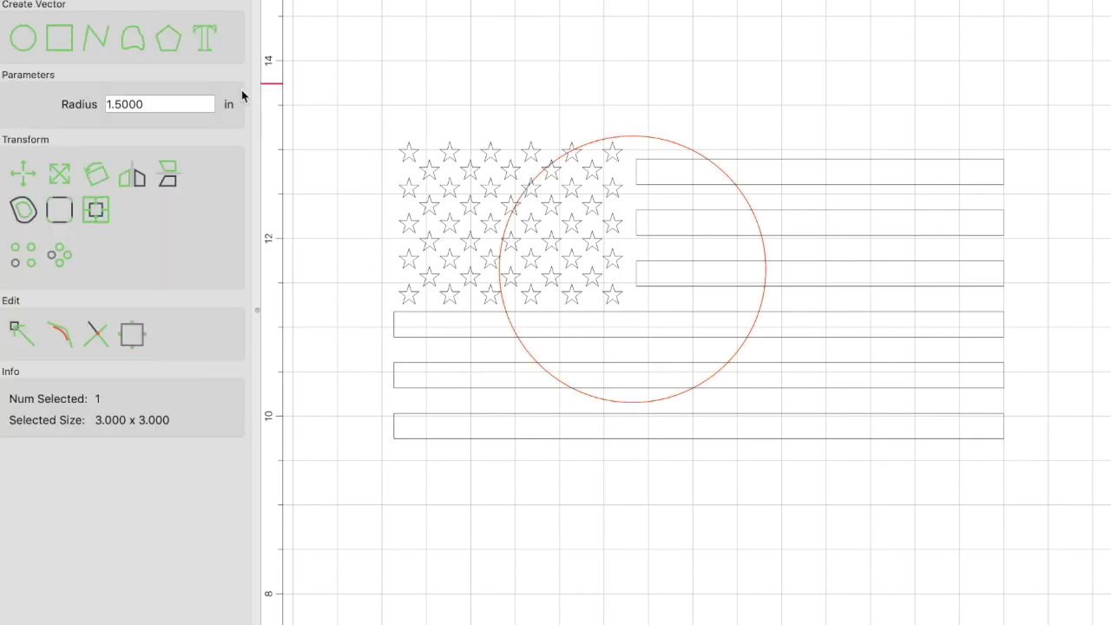
{"action": "left_click", "coordinate": [32, 205]}
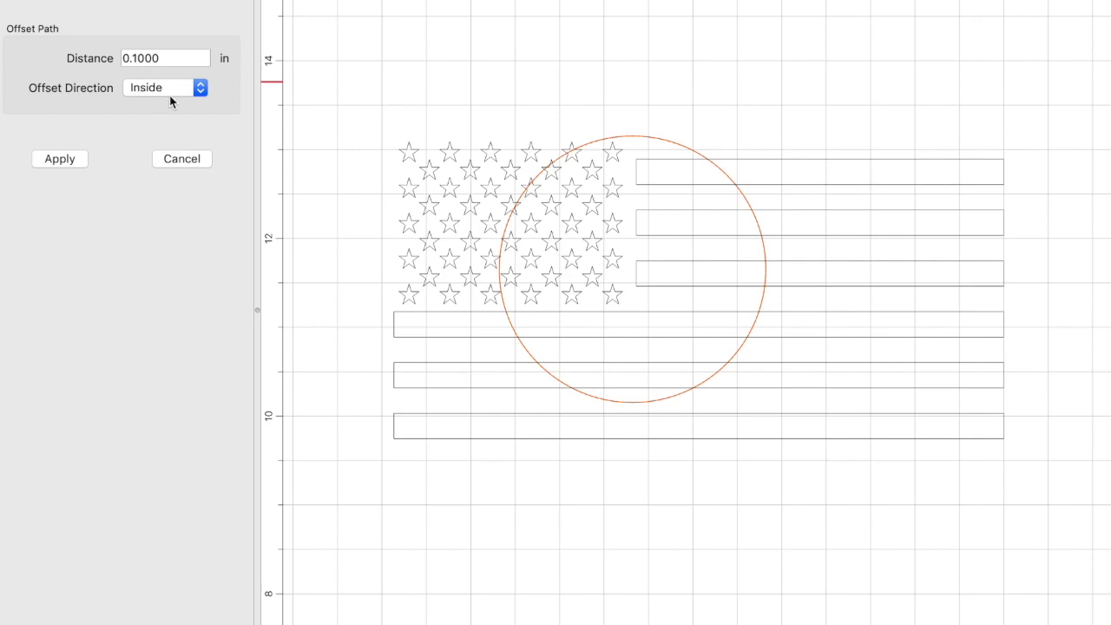
{"action": "left_click", "coordinate": [60, 159]}
{"action": "left_click", "coordinate": [592, 122]}
{"action": "scroll", "coordinate": [592, 121], "scroll_direction": "up", "scroll_amount": 2}
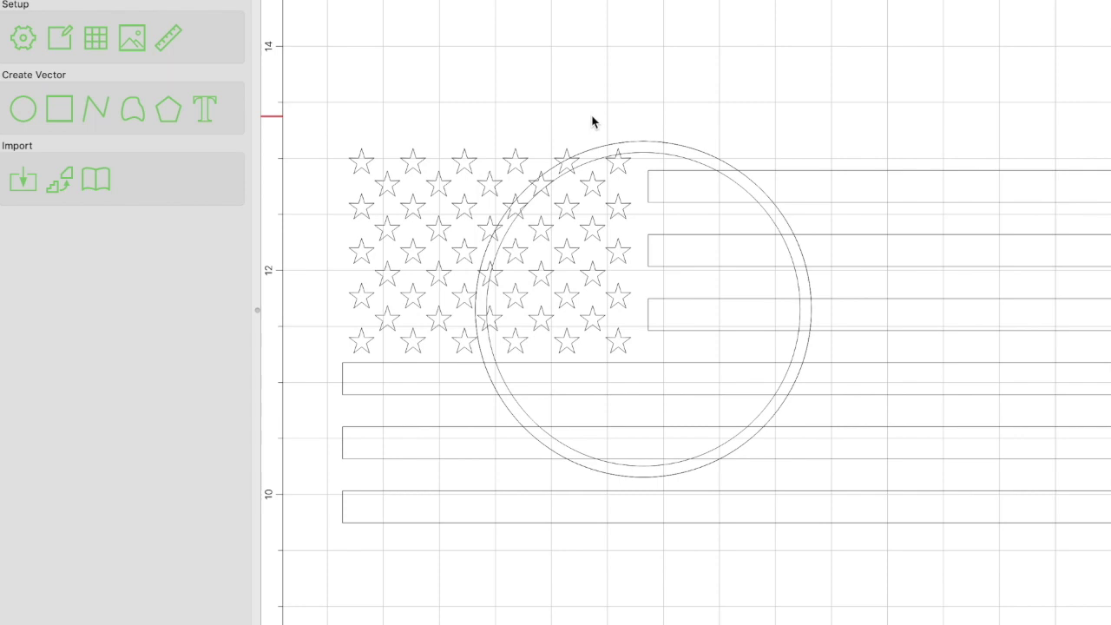
Boolean-intersect the inner circle with all stars and stripes, keeping only the round flag portion.
{"action": "scroll", "coordinate": [597, 165], "scroll_direction": "up", "scroll_amount": 1}
{"action": "scroll", "coordinate": [597, 165], "scroll_direction": "up", "scroll_amount": 1}
{"action": "left_click", "coordinate": [597, 165]}
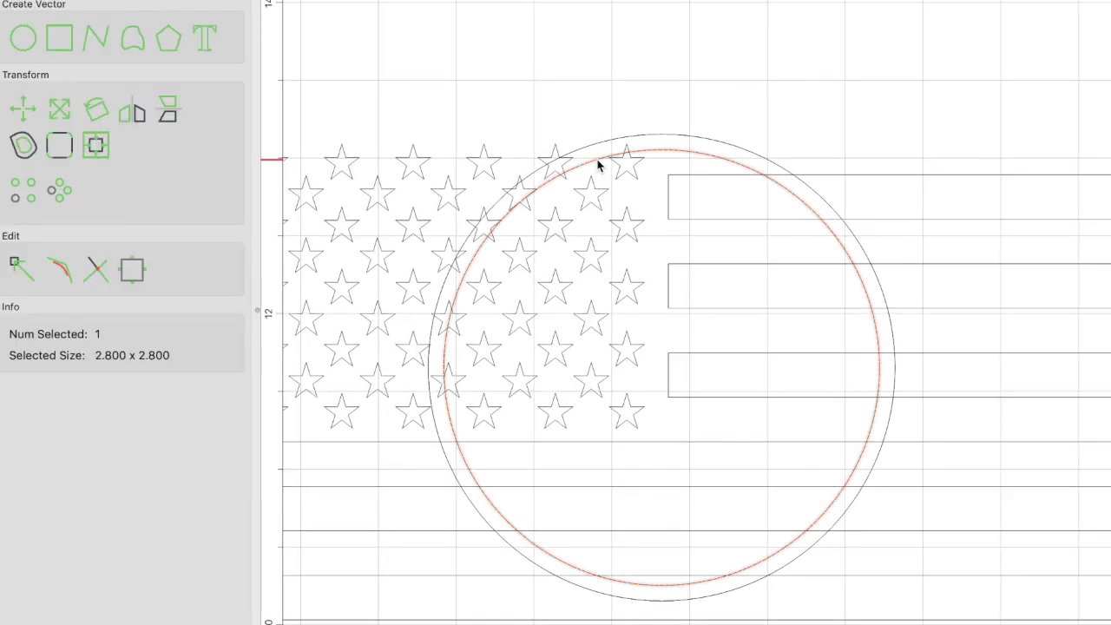
{"action": "scroll", "coordinate": [597, 165], "scroll_direction": "down", "scroll_amount": 2}
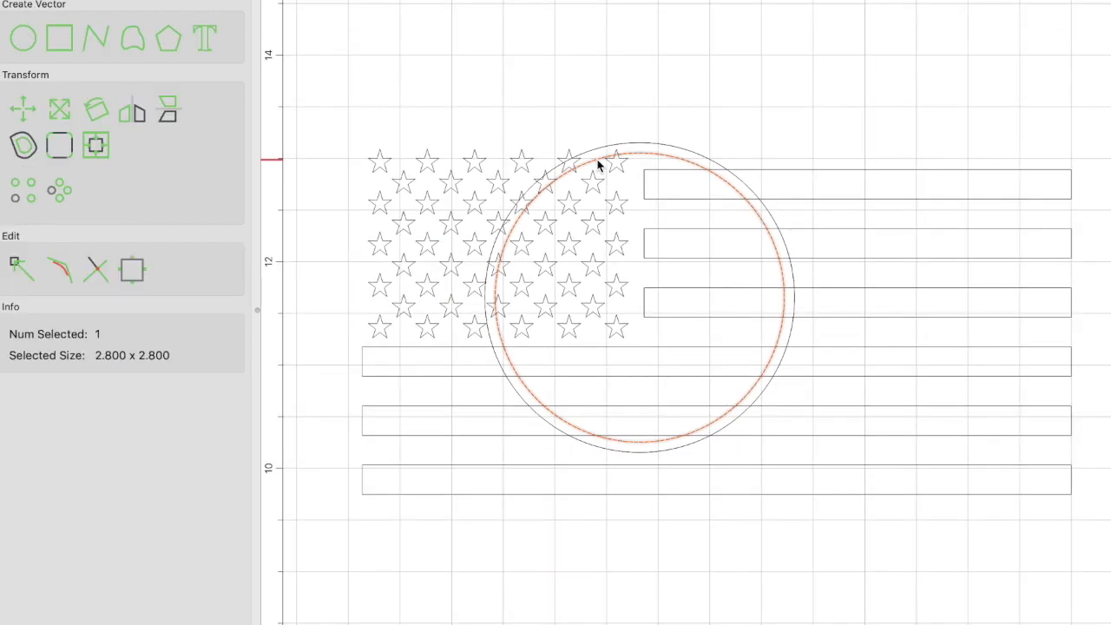
{"action": "key", "text": "ctrl+a"}
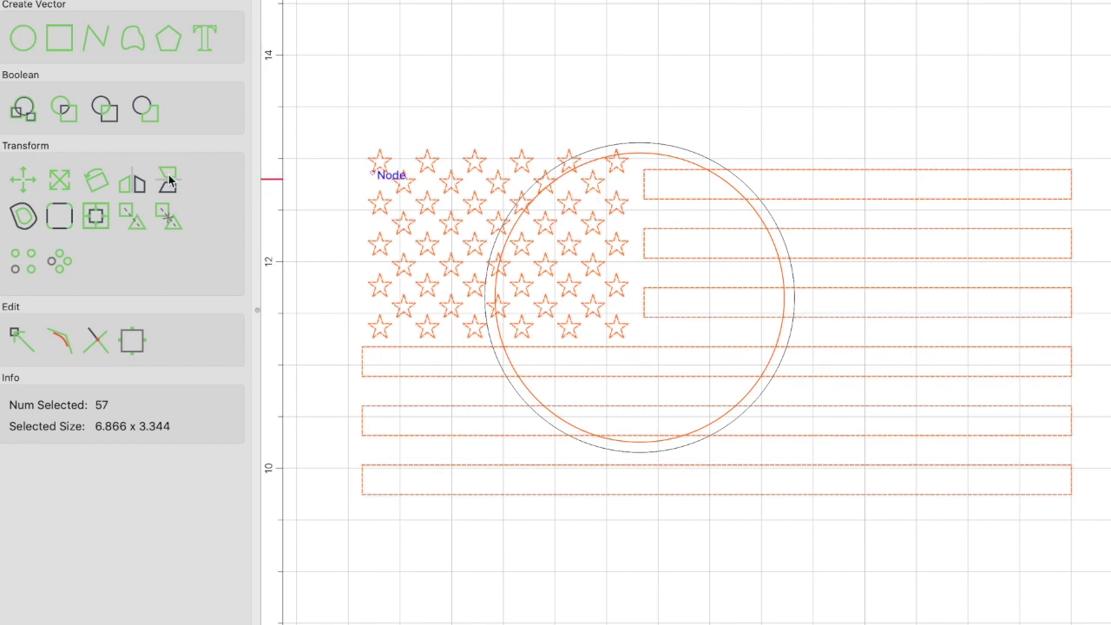
{"action": "left_click", "coordinate": [100, 105]}
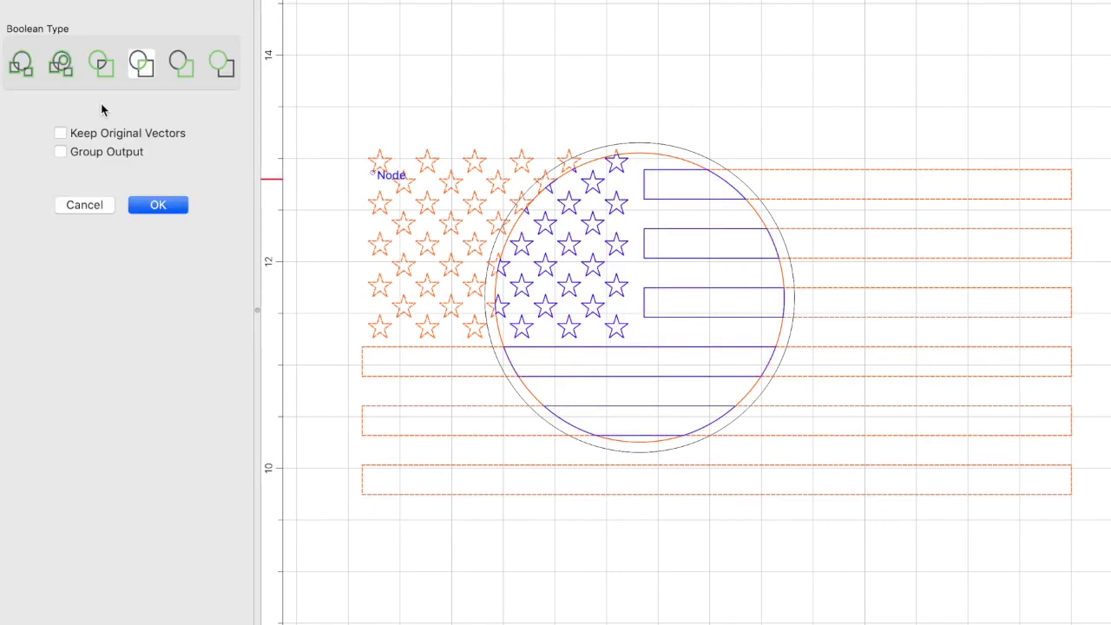
{"action": "left_click", "coordinate": [178, 204]}
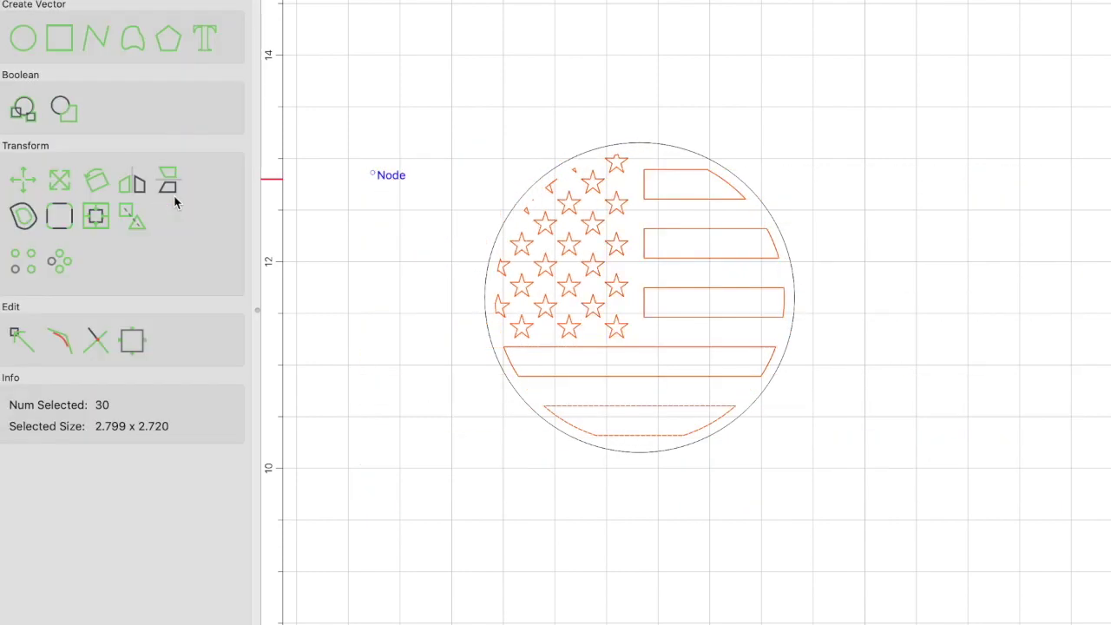
{"action": "left_click", "coordinate": [657, 217]}
{"action": "scroll", "coordinate": [657, 217], "scroll_direction": "up", "scroll_amount": 2}
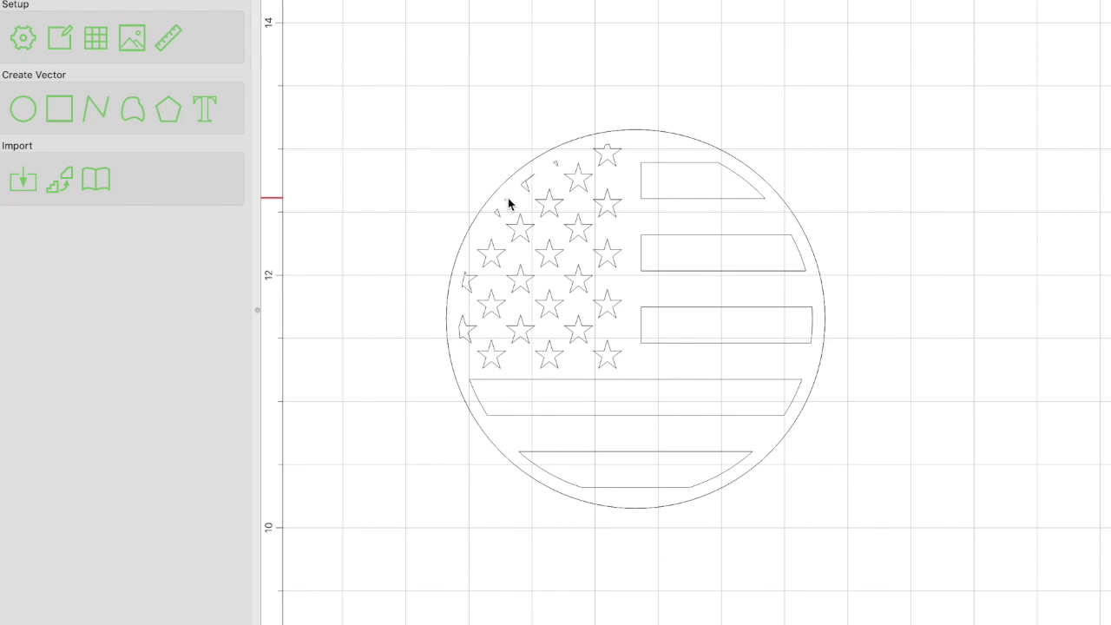
{"action": "scroll", "coordinate": [508, 203], "scroll_direction": "up", "scroll_amount": 3}
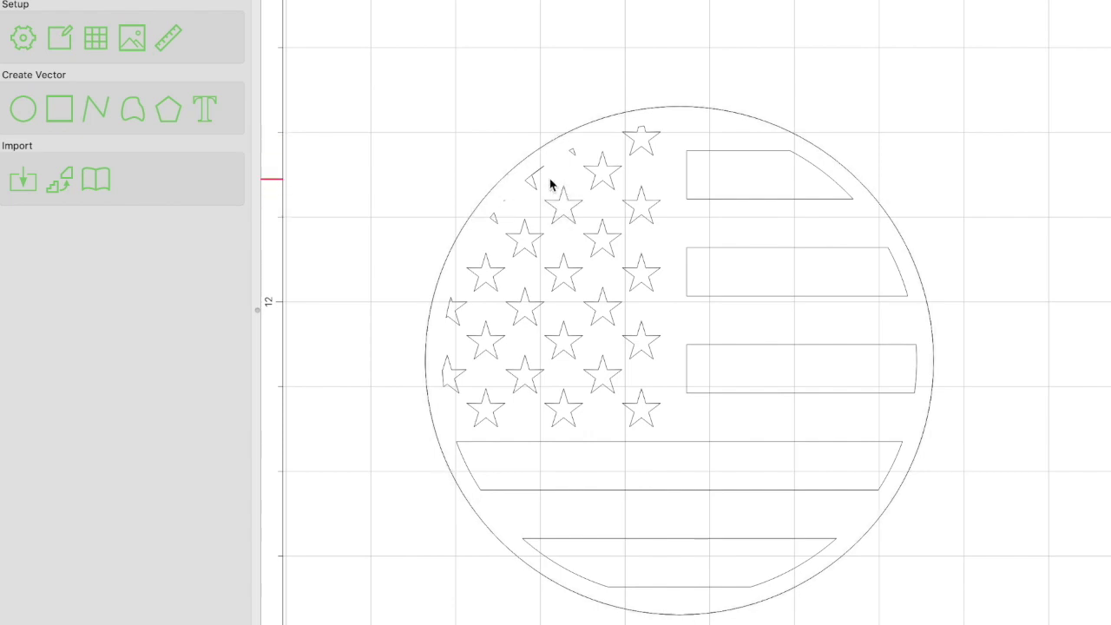
{"action": "scroll", "coordinate": [550, 184], "scroll_direction": "up", "scroll_amount": 1}
Delete the two clipped partial-star fragments at the disc's edge.
{"action": "left_click", "coordinate": [577, 149]}
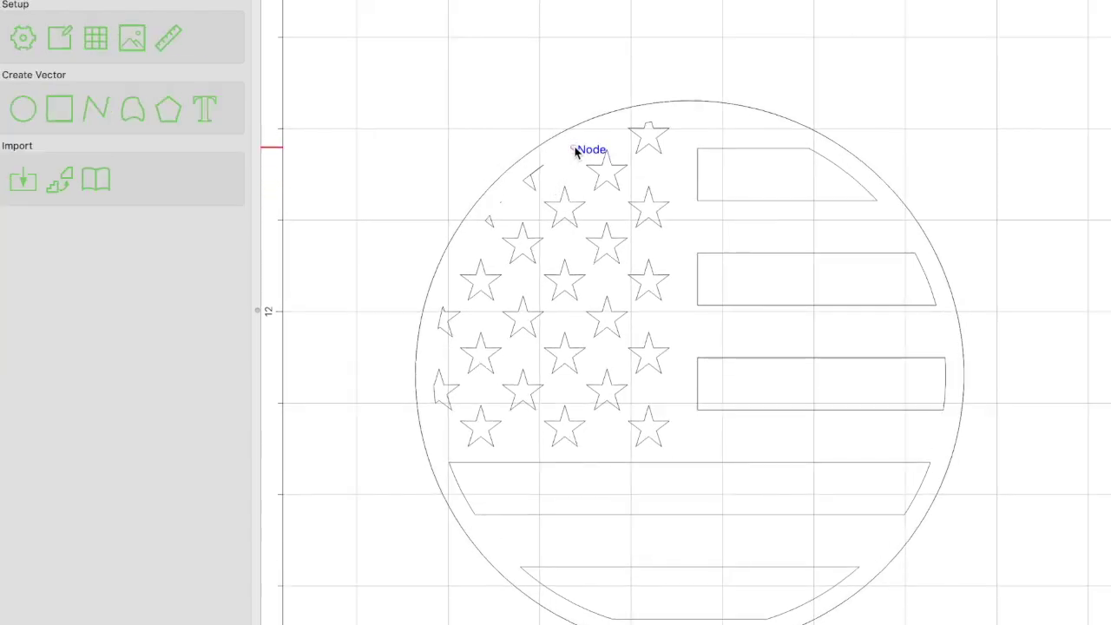
{"action": "left_click", "coordinate": [538, 170]}
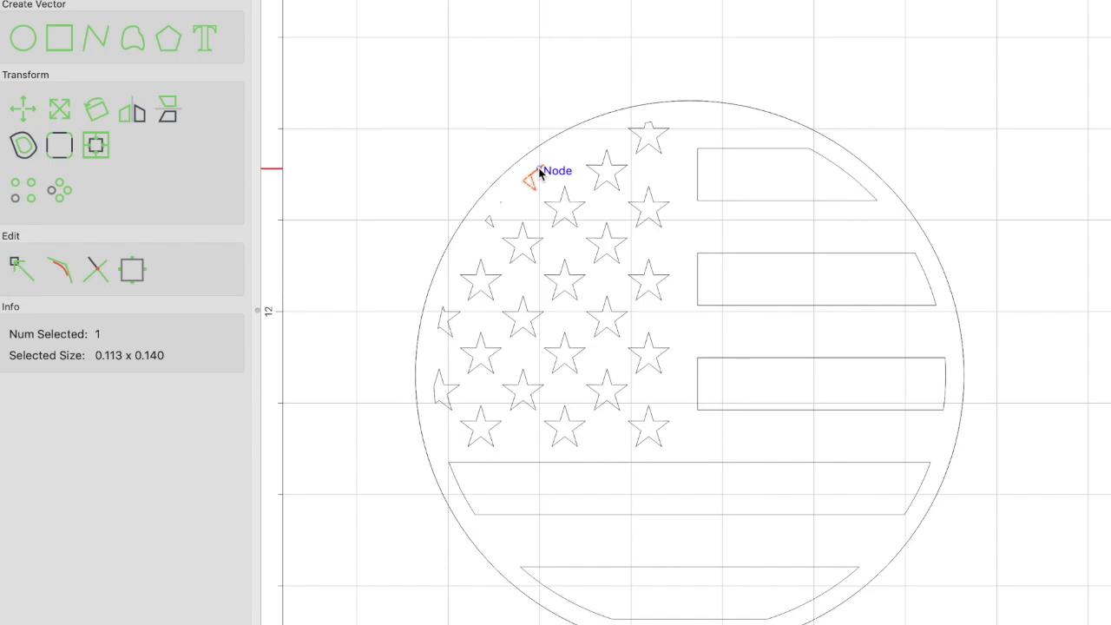
{"action": "key", "text": "Delete"}
{"action": "left_click", "coordinate": [490, 218]}
{"action": "key", "text": "Delete"}
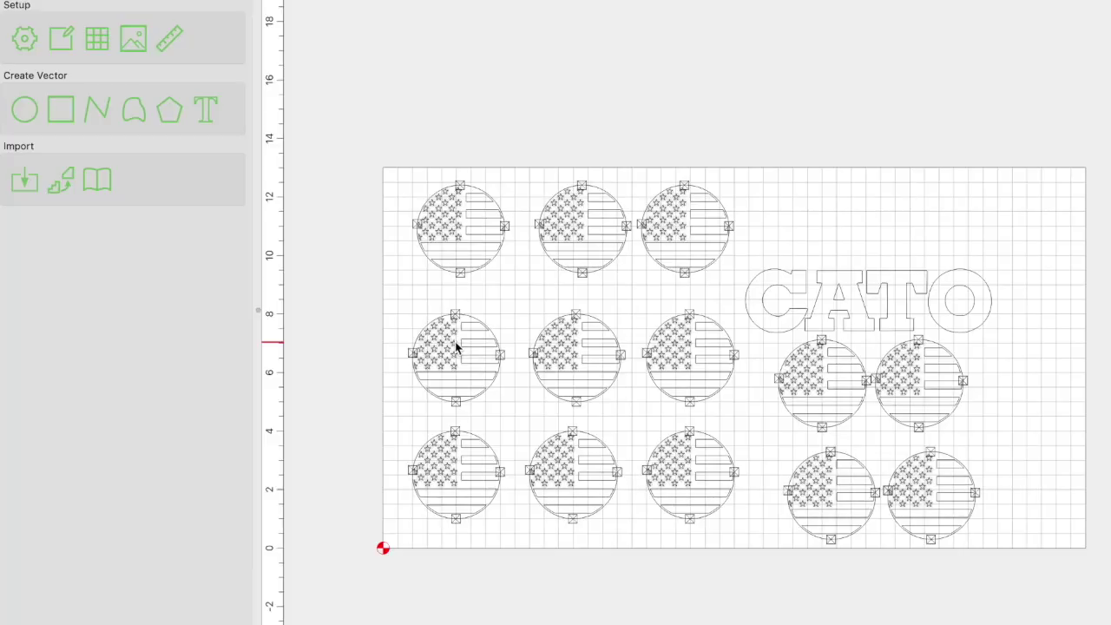
{"action": "scroll", "coordinate": [455, 345], "scroll_direction": "up", "scroll_amount": 1}
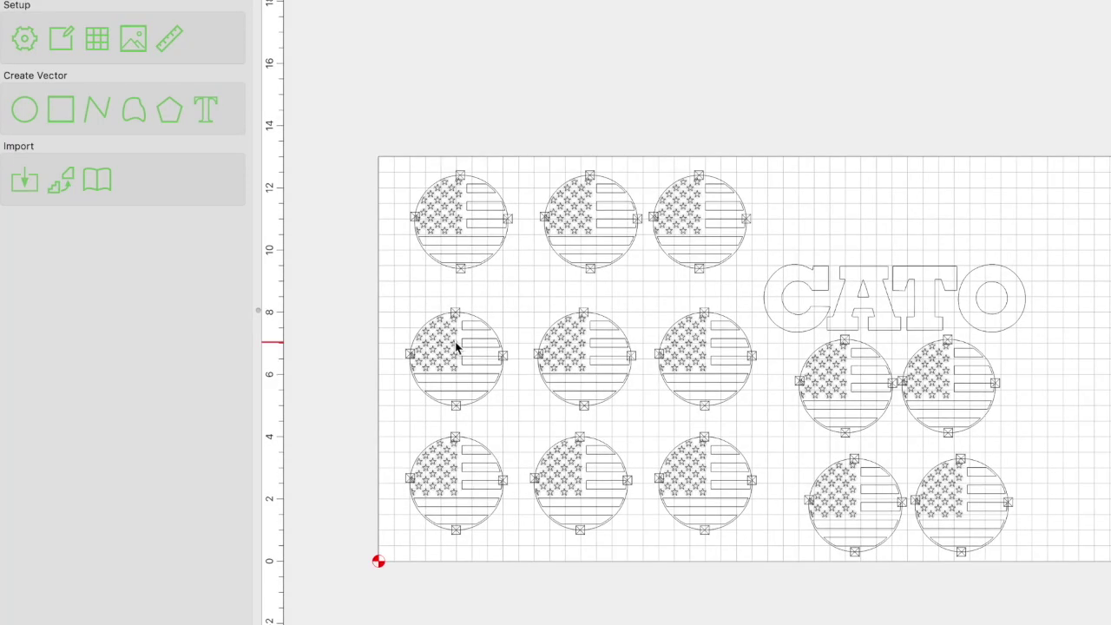
{"action": "scroll", "coordinate": [455, 346], "scroll_direction": "down", "scroll_amount": 1}
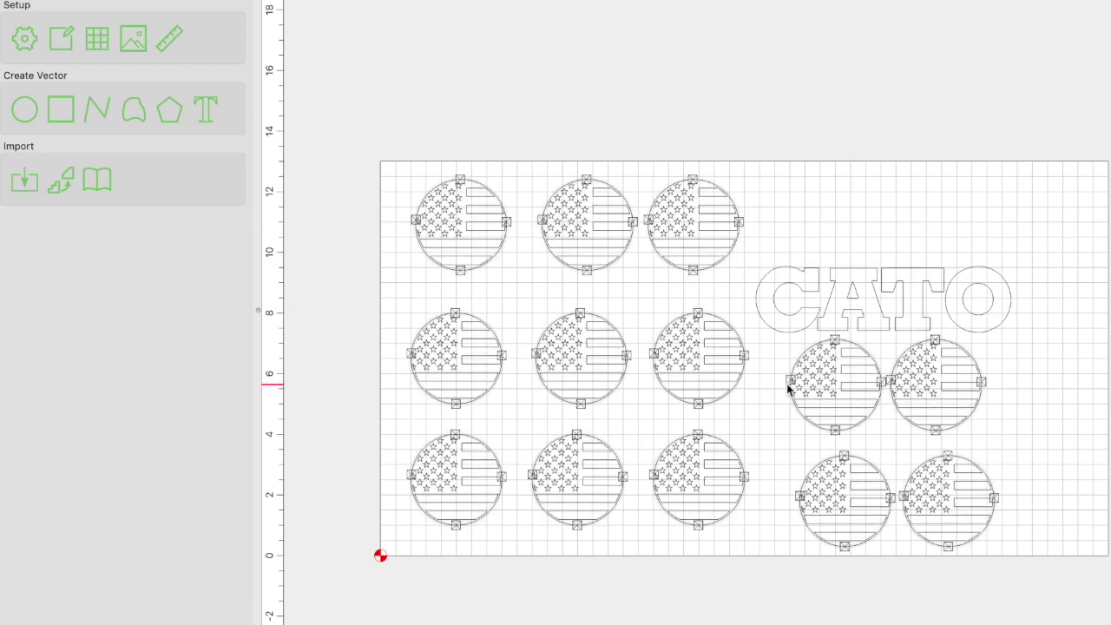
{"action": "scroll", "coordinate": [399, 224], "scroll_direction": "up", "scroll_amount": 5}
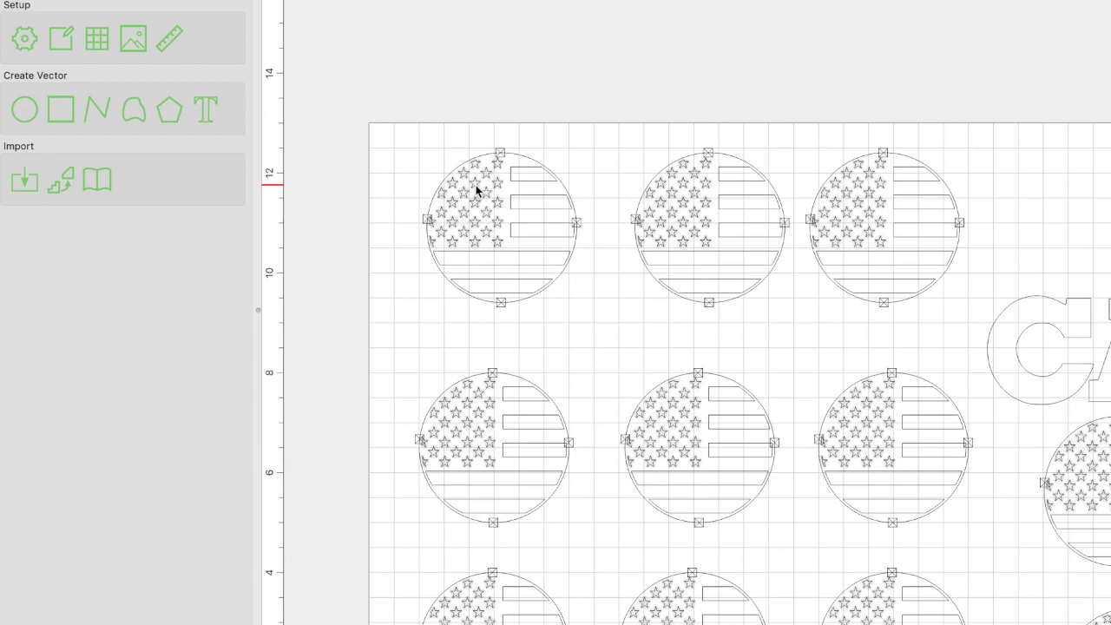
{"action": "left_click", "coordinate": [475, 191]}
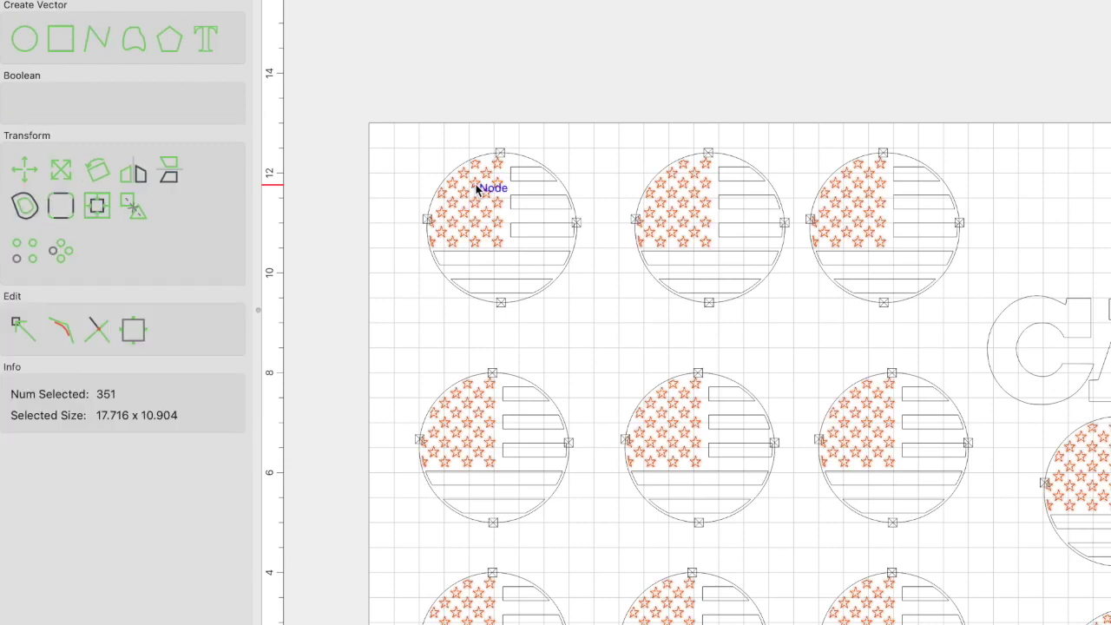
{"action": "left_click_drag", "start_coordinate": [476, 190], "coordinate": [520, 211]}
{"action": "left_click", "coordinate": [566, 116]}
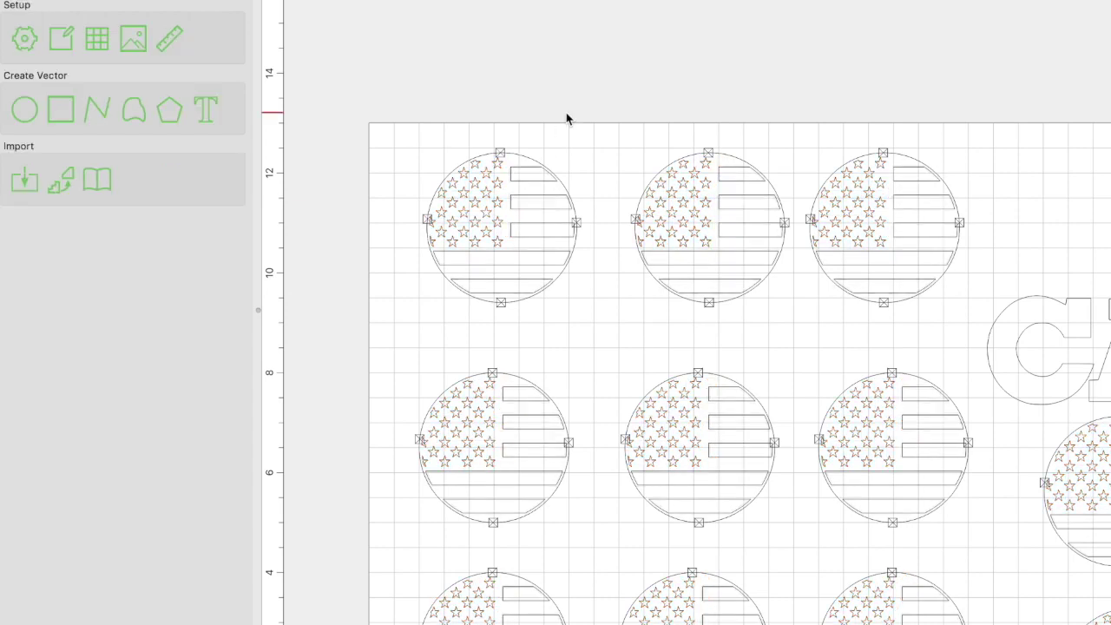
{"action": "left_click", "coordinate": [539, 180]}
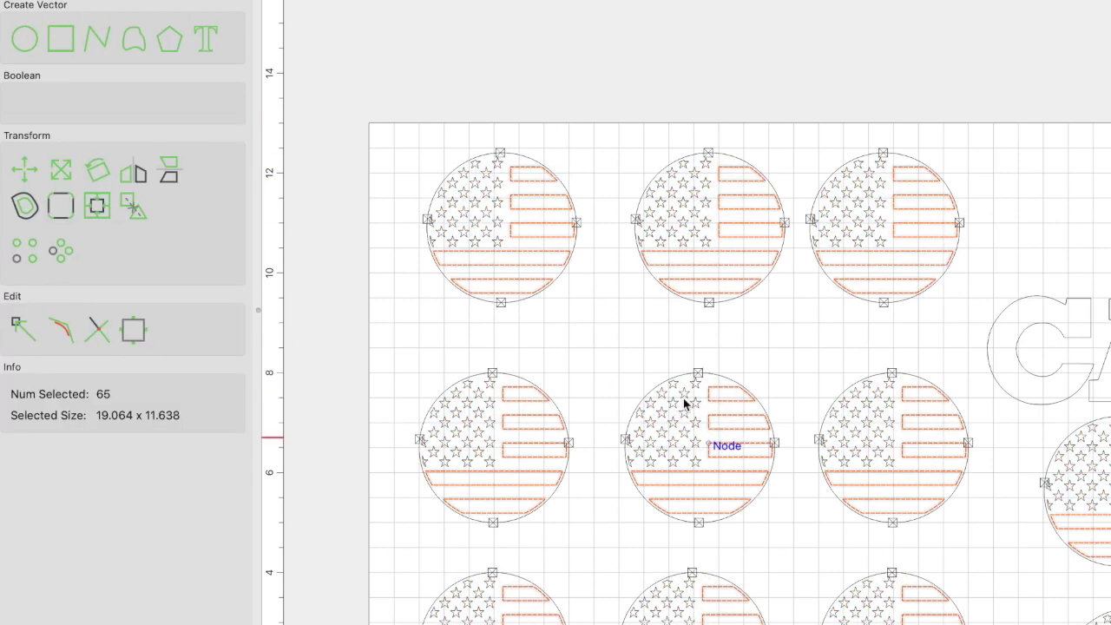
{"action": "left_click", "coordinate": [439, 175]}
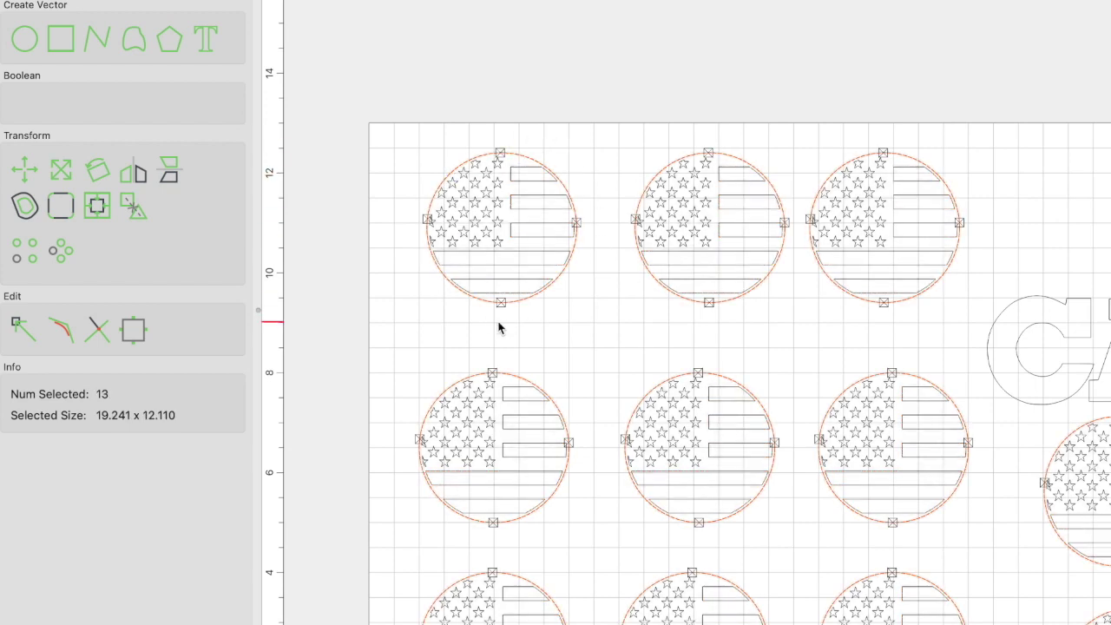
{"action": "scroll", "coordinate": [499, 327], "scroll_direction": "down", "scroll_amount": 5}
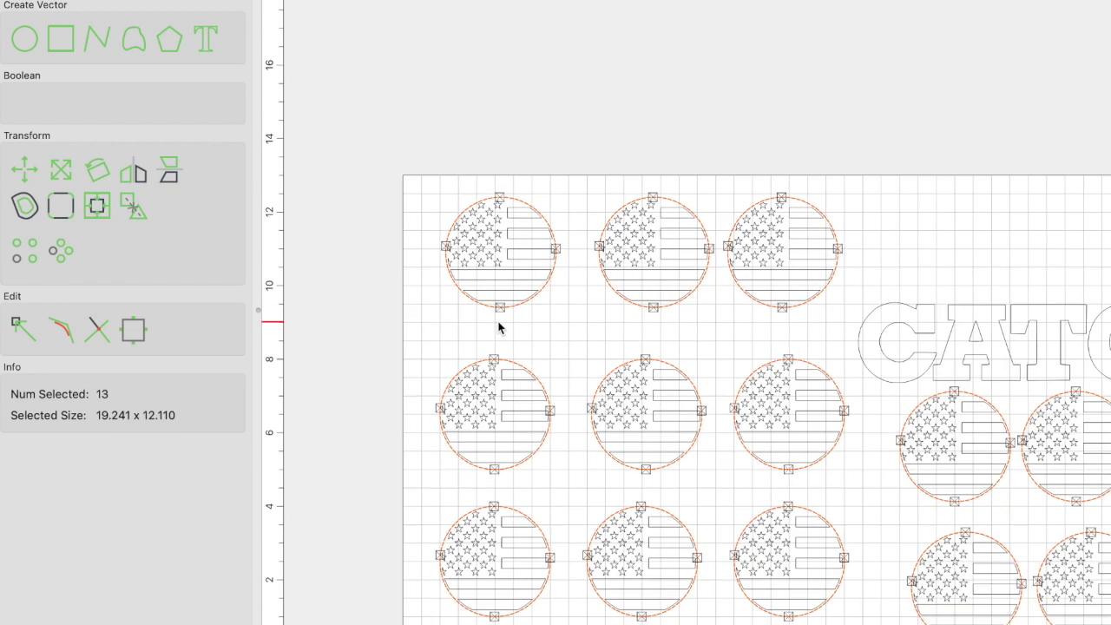
{"action": "scroll", "coordinate": [499, 327], "scroll_direction": "down", "scroll_amount": 3}
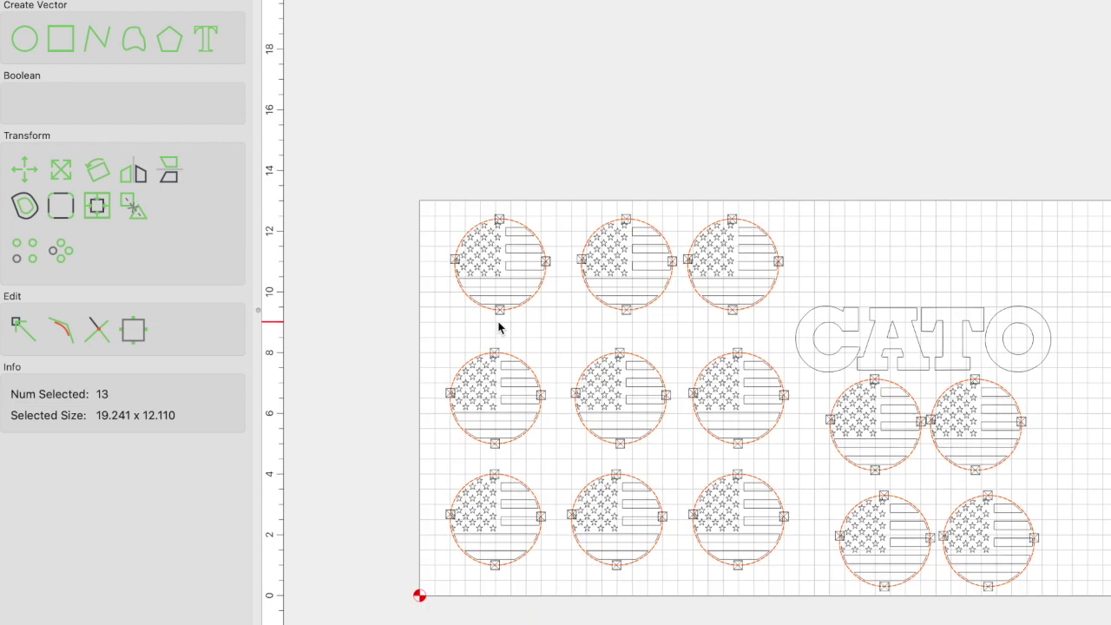
{"action": "scroll", "coordinate": [475, 287], "scroll_direction": "up", "scroll_amount": 2}
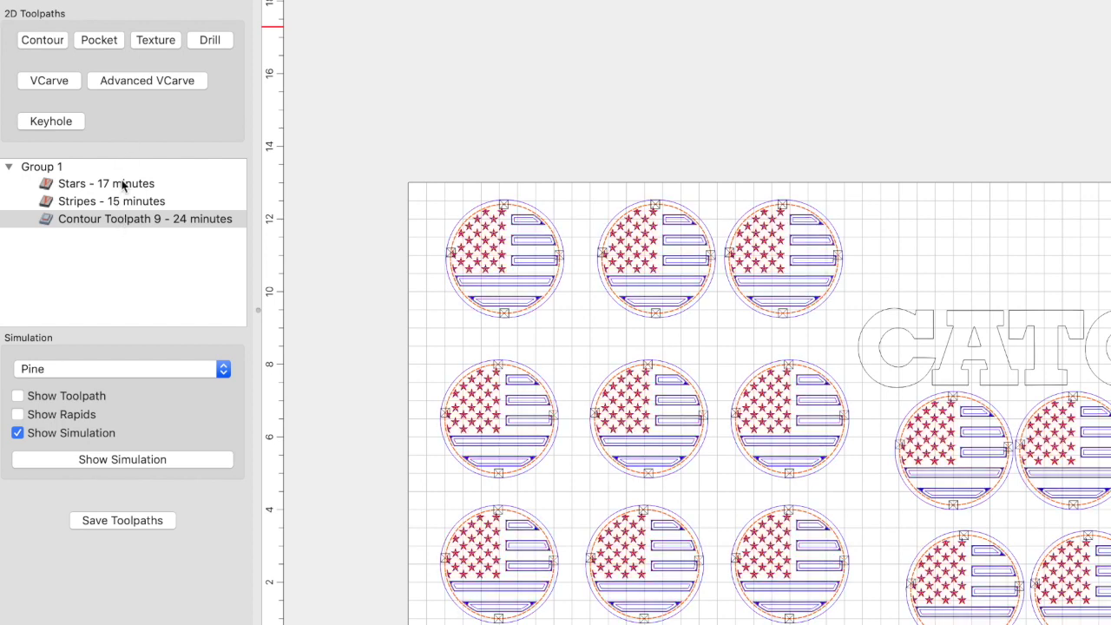
Move Stripes above Stars and keep its 1/8" end mill and 60° vee settings unchanged.
{"action": "left_click_drag", "start_coordinate": [123, 202], "coordinate": [120, 182]}
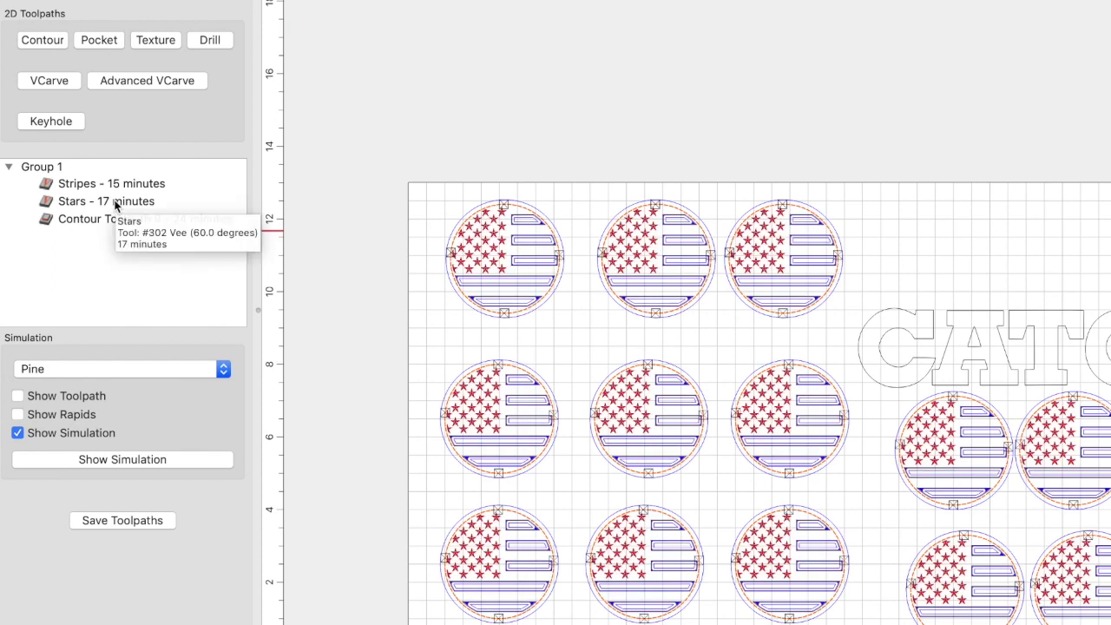
{"action": "double_click", "coordinate": [152, 186]}
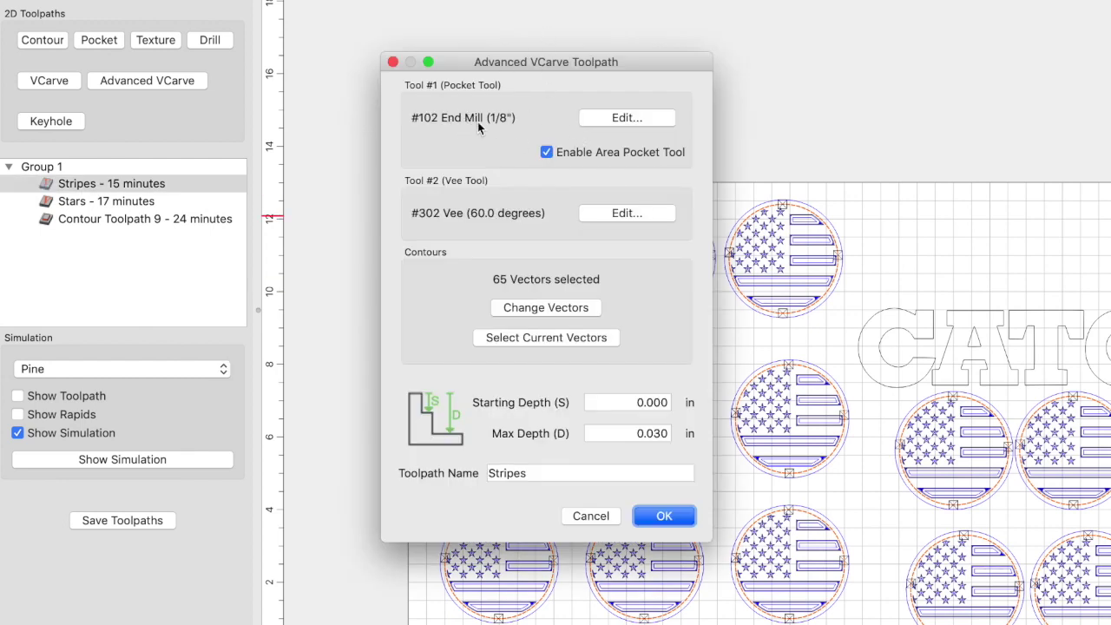
{"action": "left_click", "coordinate": [596, 117]}
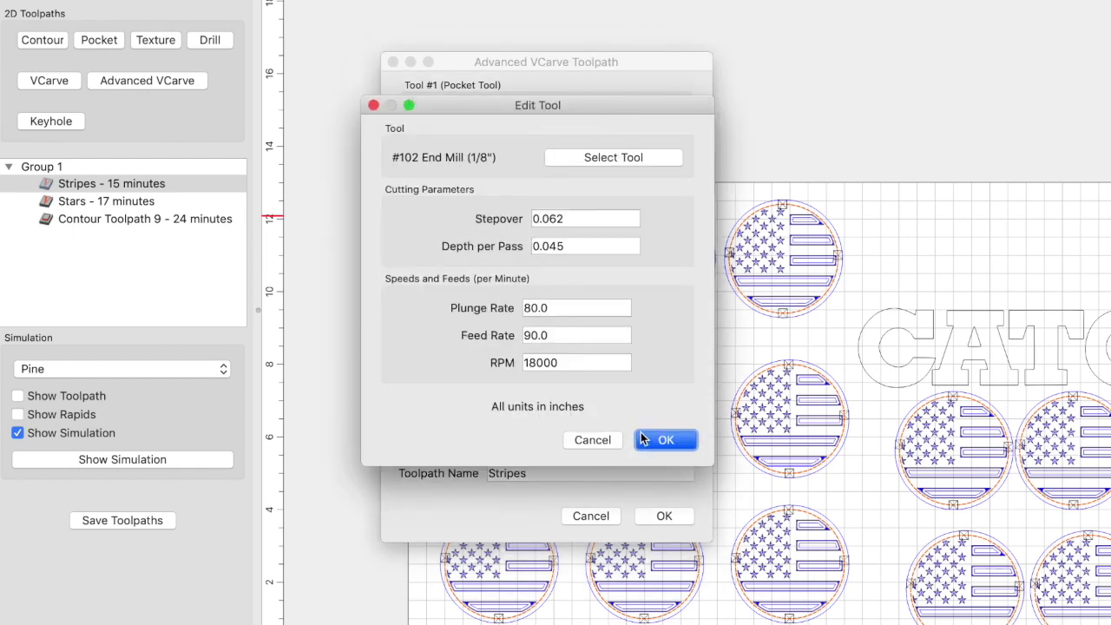
{"action": "left_click", "coordinate": [656, 443]}
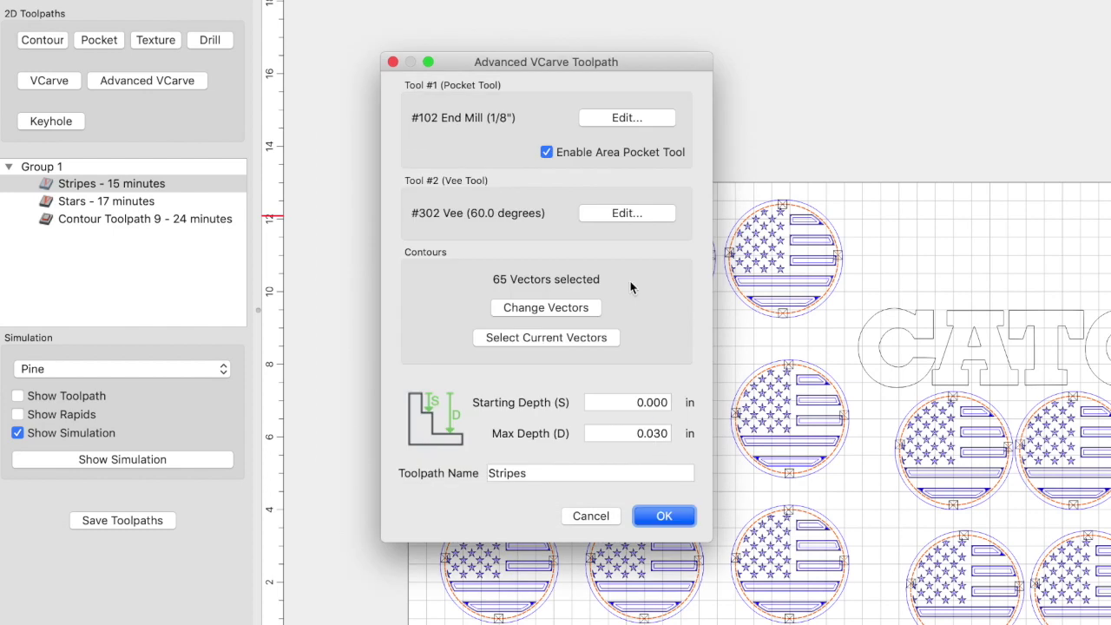
{"action": "left_click", "coordinate": [626, 213]}
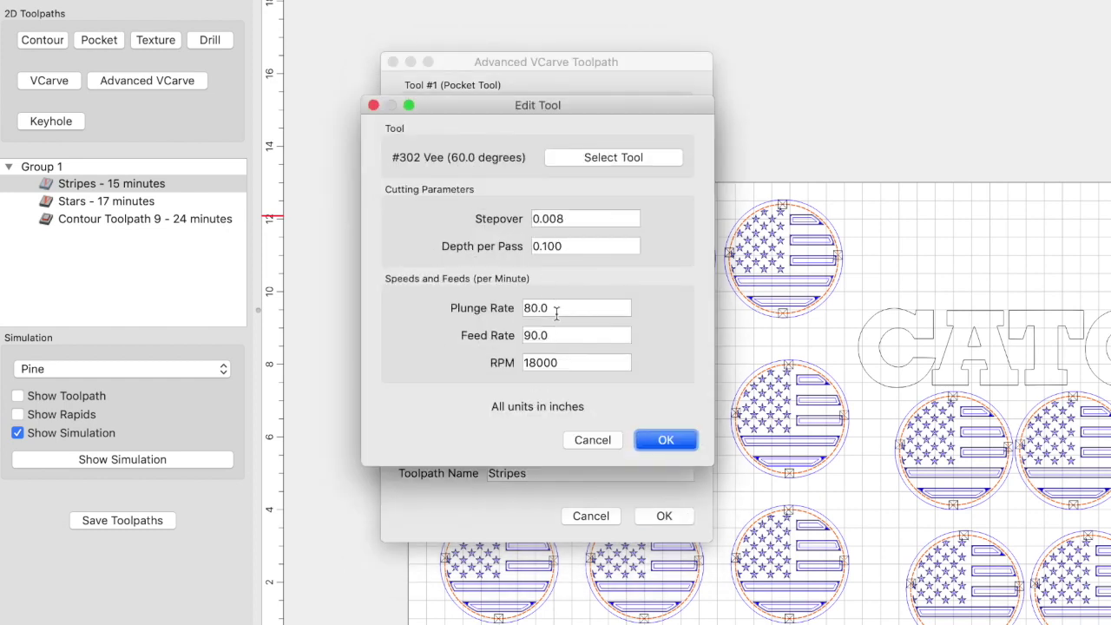
{"action": "left_click", "coordinate": [661, 440]}
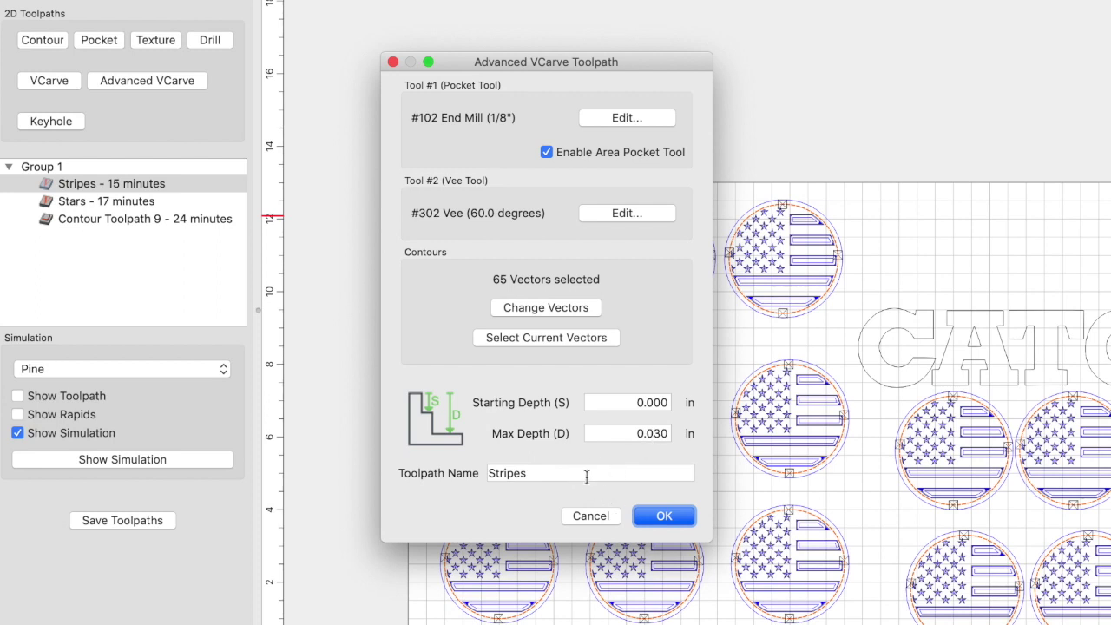
{"action": "left_click", "coordinate": [662, 517]}
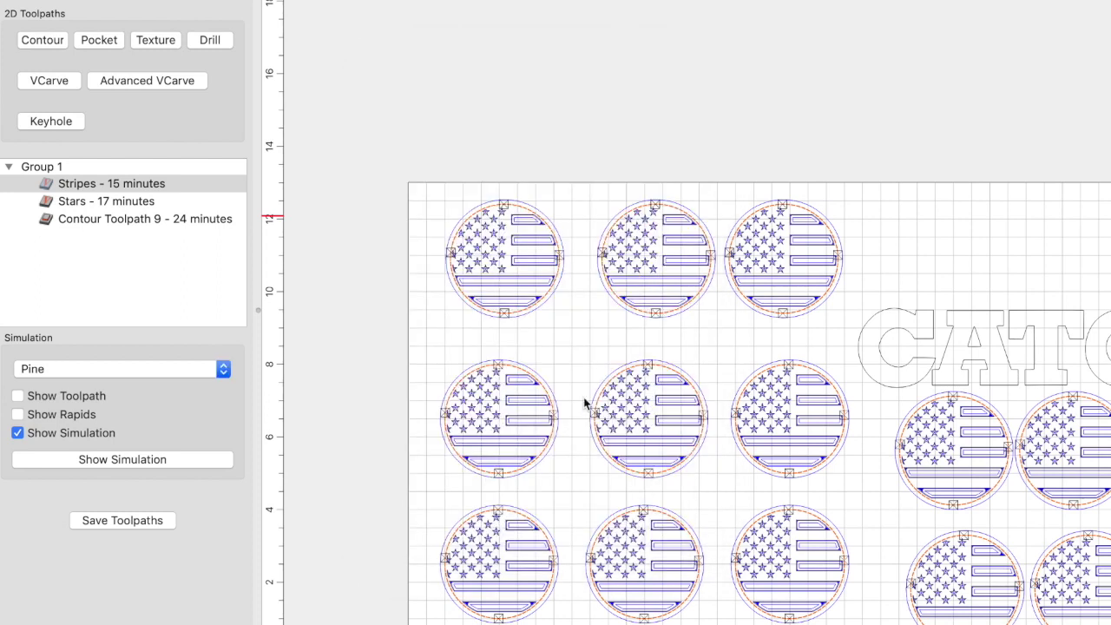
{"action": "left_click", "coordinate": [141, 201]}
{"action": "right_click", "coordinate": [144, 210]}
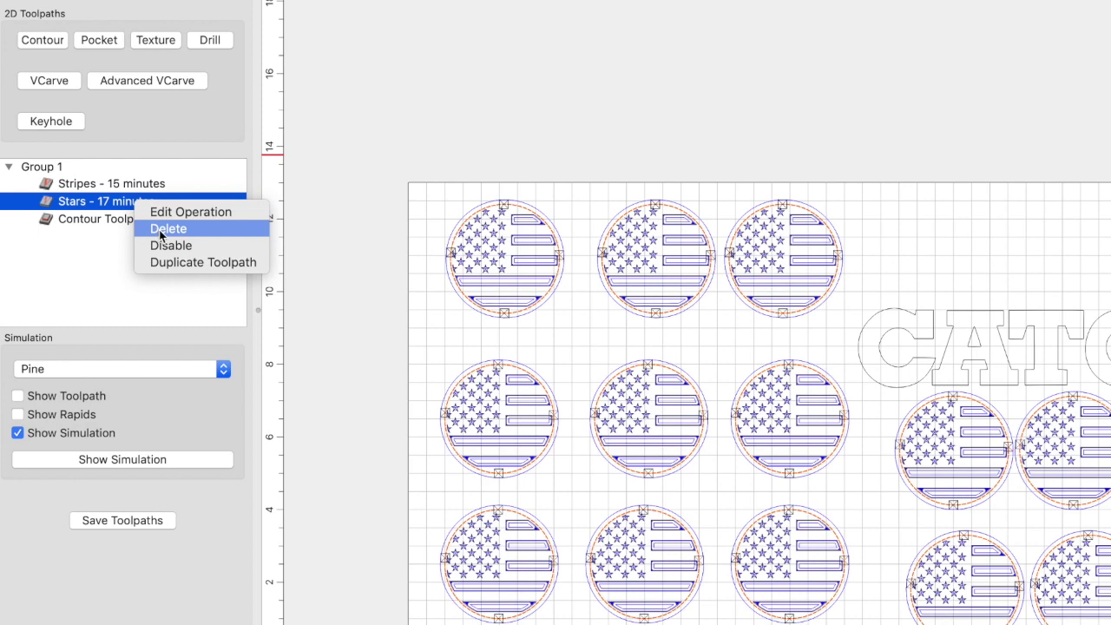
{"action": "left_click", "coordinate": [174, 212]}
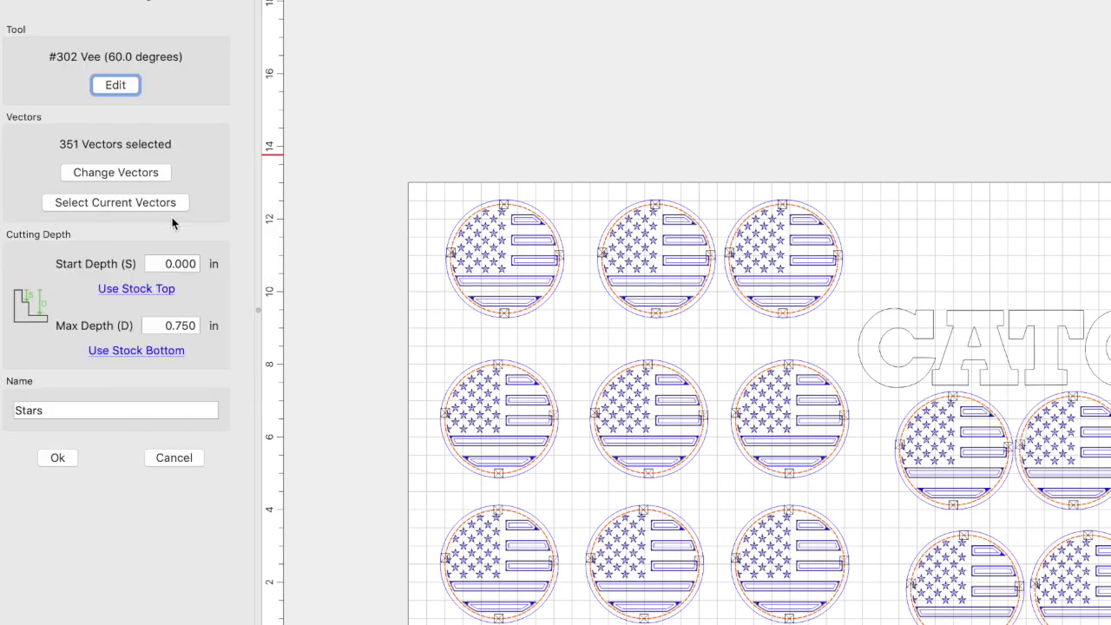
{"action": "left_click", "coordinate": [116, 84]}
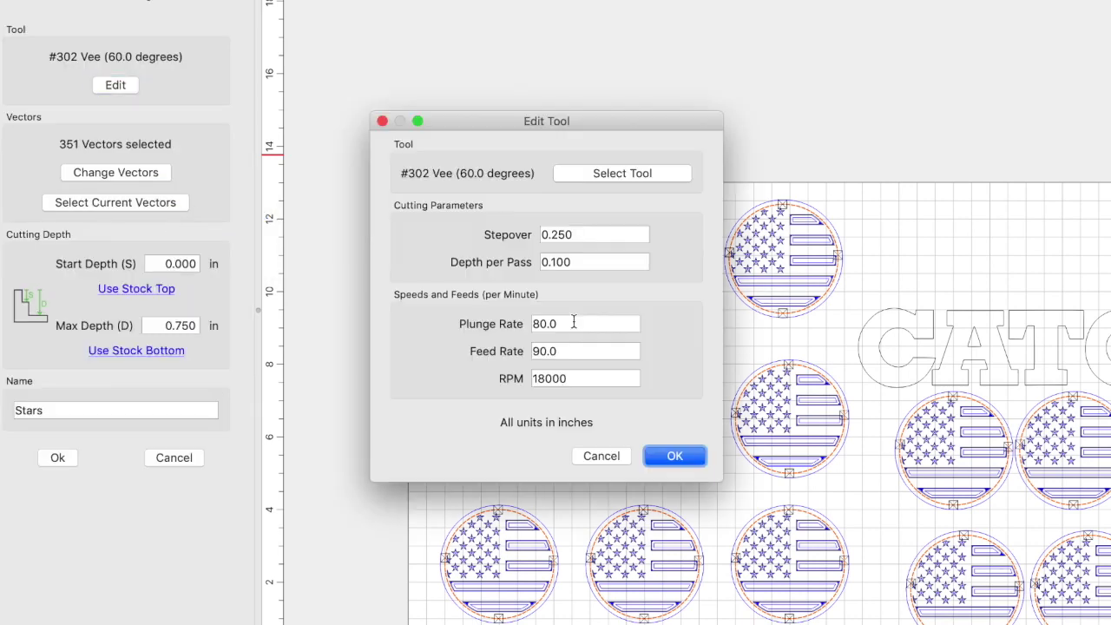
{"action": "left_click", "coordinate": [669, 455]}
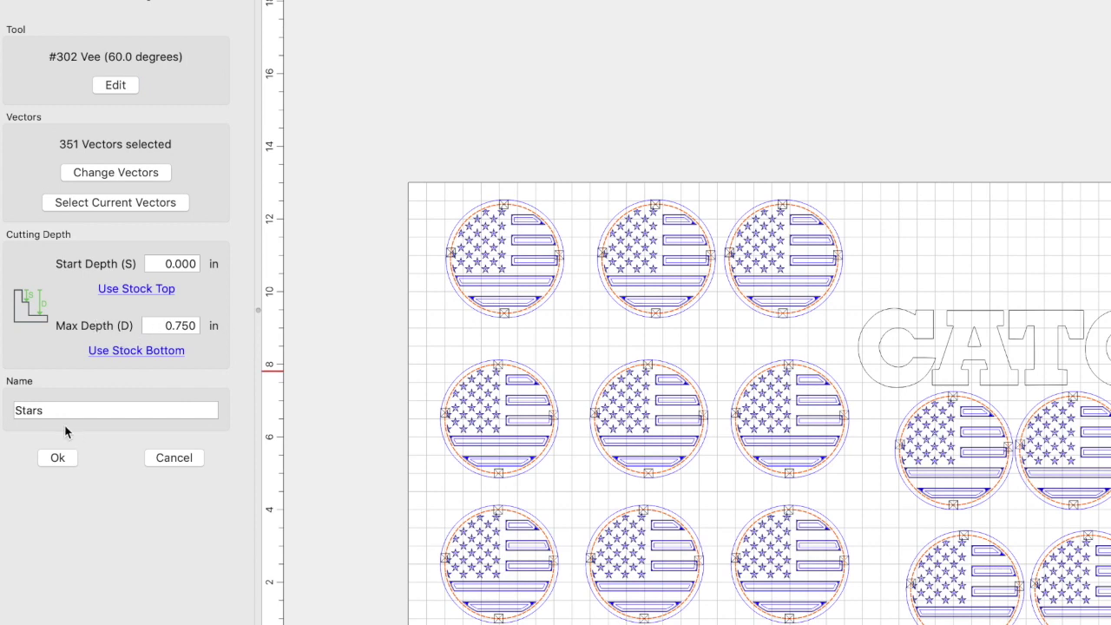
{"action": "left_click", "coordinate": [66, 458]}
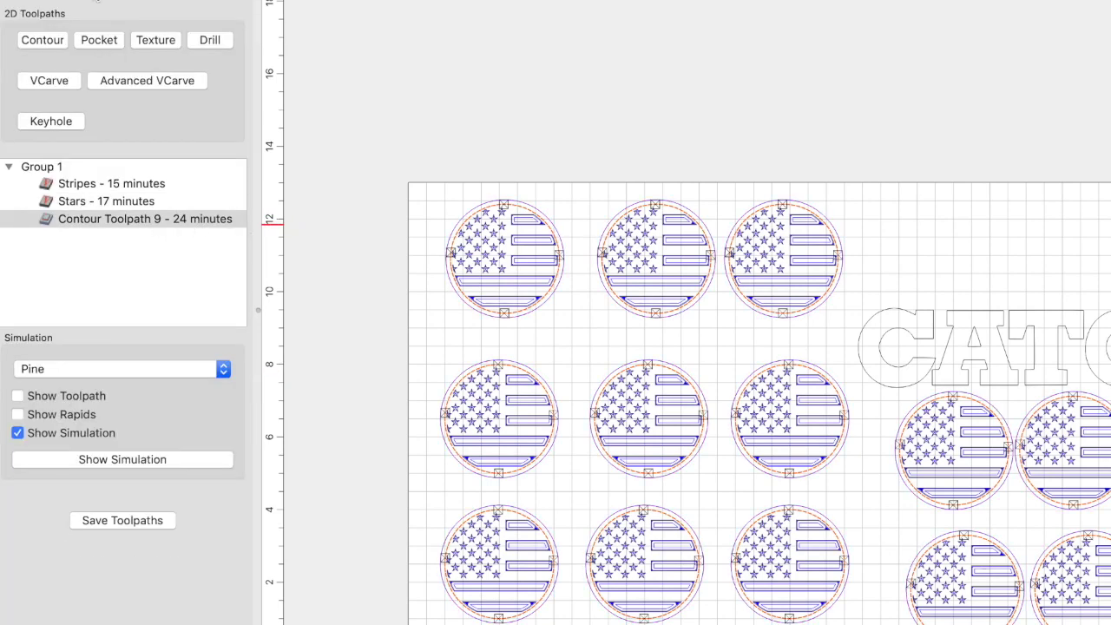
Show and accept the four holding tabs on each of the 13 disc outlines.
{"action": "left_click", "coordinate": [520, 1]}
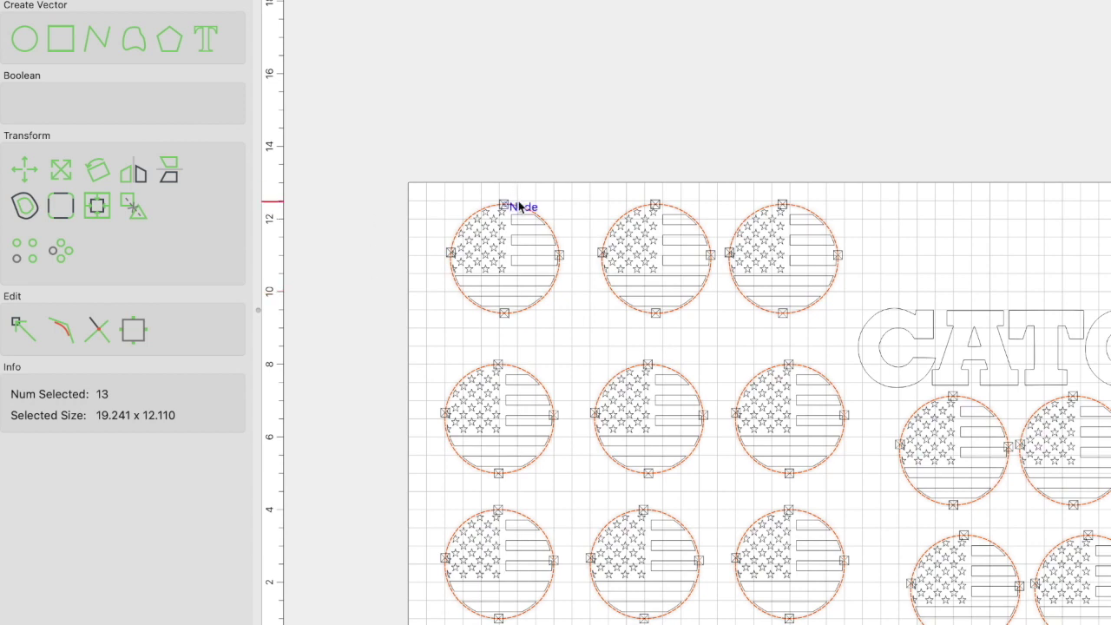
{"action": "scroll", "coordinate": [519, 207], "scroll_direction": "up", "scroll_amount": 2}
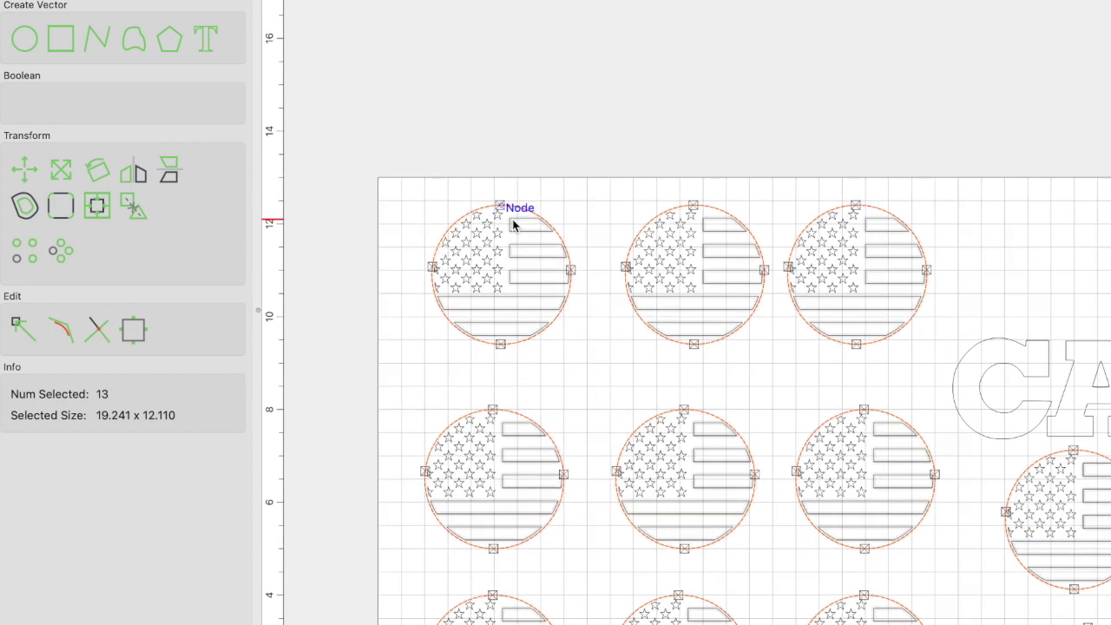
{"action": "left_click", "coordinate": [137, 332]}
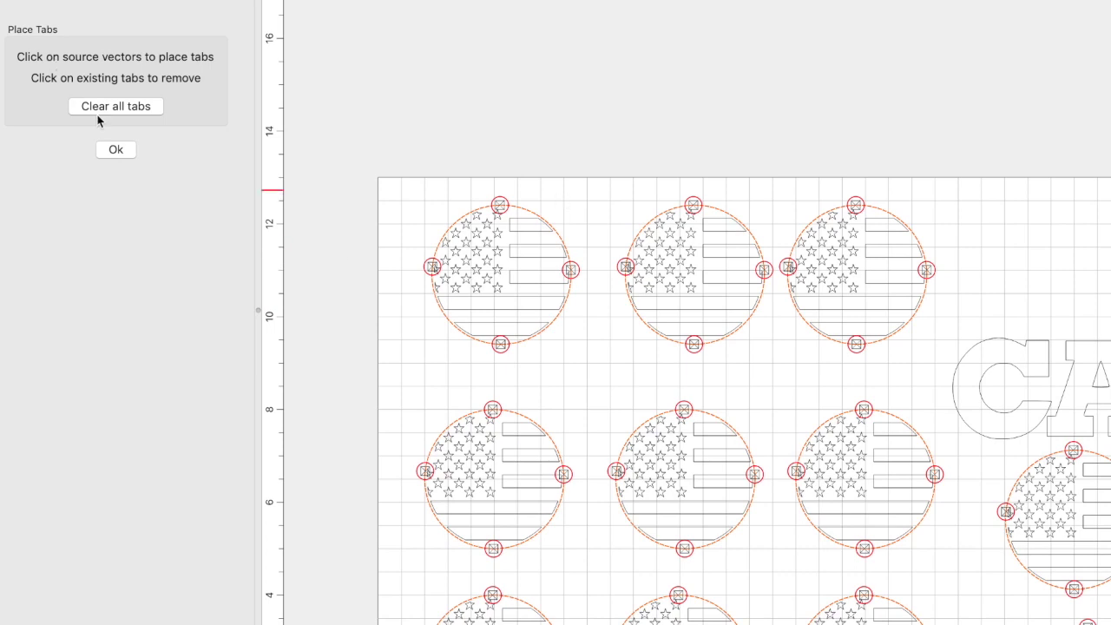
{"action": "left_click", "coordinate": [114, 146]}
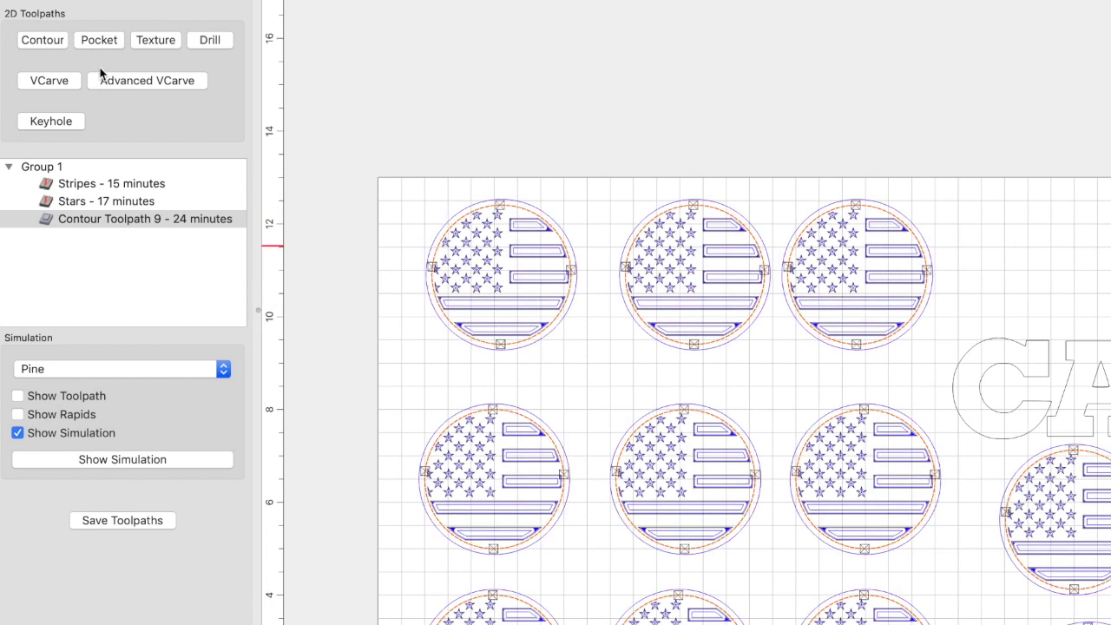
Edit Contour Toolpath 9, trying an Inside/Left offset, then restoring Outside/Right at 0.750 in deep.
{"action": "right_click", "coordinate": [89, 224]}
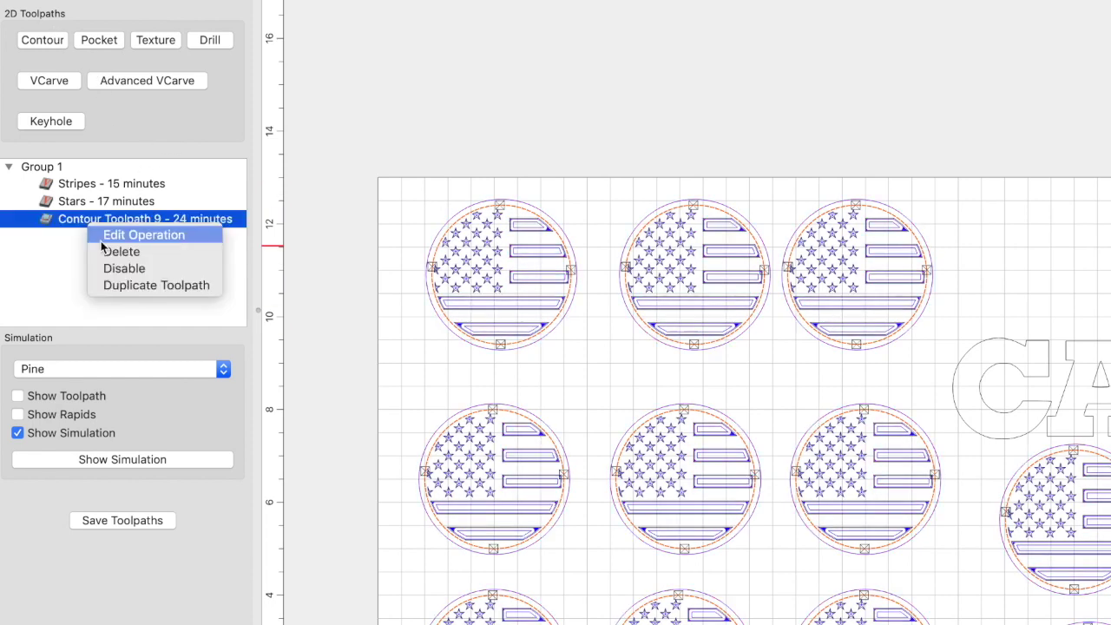
{"action": "left_click", "coordinate": [106, 236]}
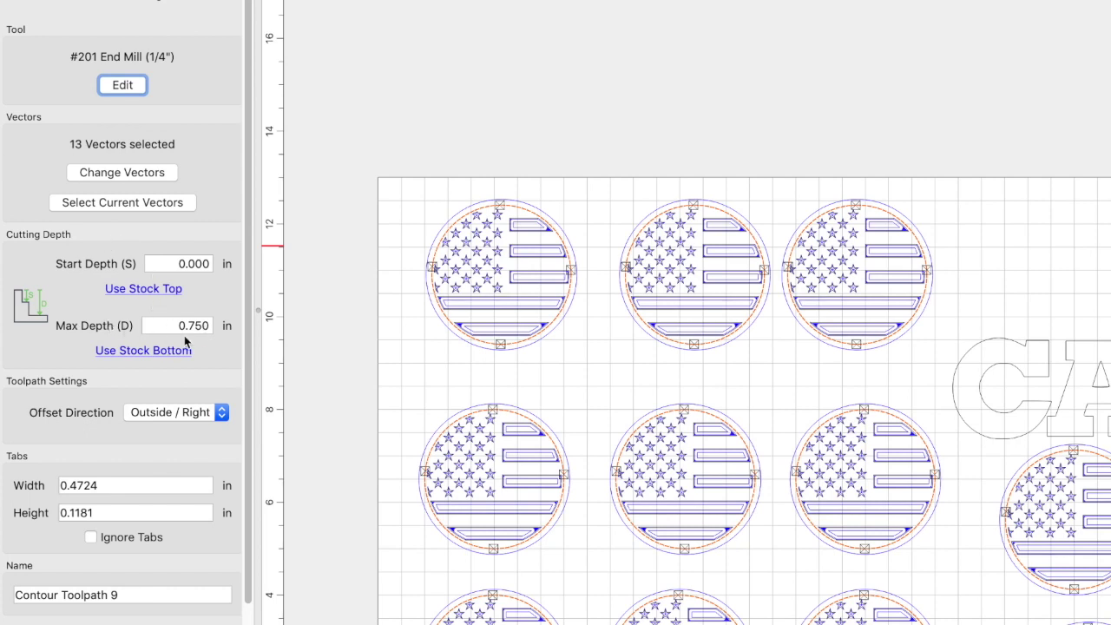
{"action": "scroll", "coordinate": [160, 377], "scroll_direction": "down", "scroll_amount": 3}
{"action": "scroll", "coordinate": [159, 377], "scroll_direction": "right", "scroll_amount": 1}
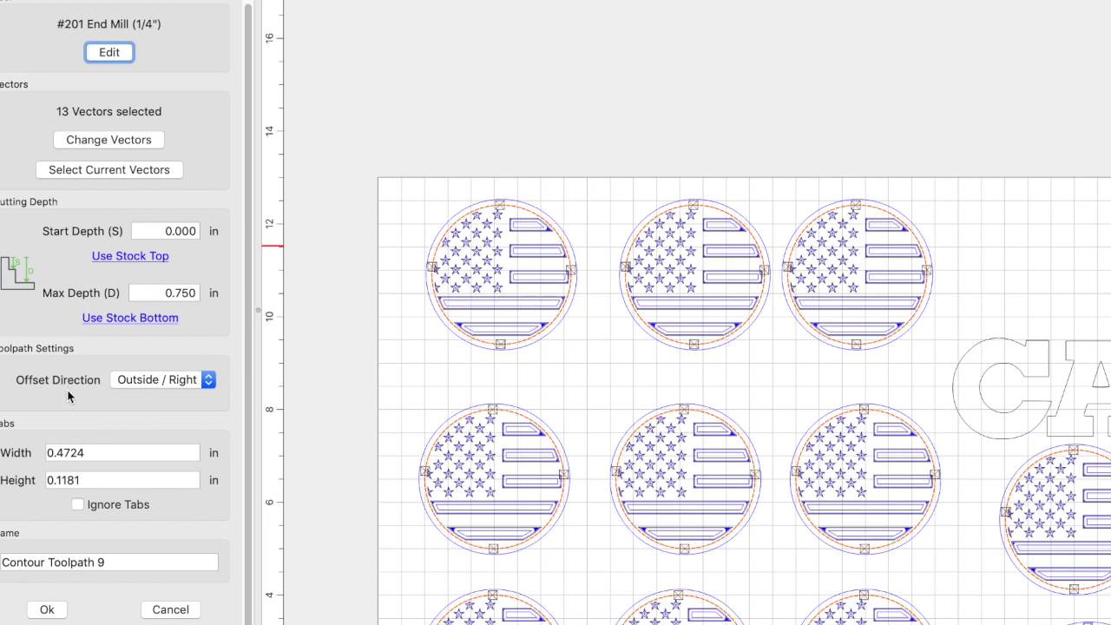
{"action": "scroll", "coordinate": [425, 221], "scroll_direction": "up", "scroll_amount": 5}
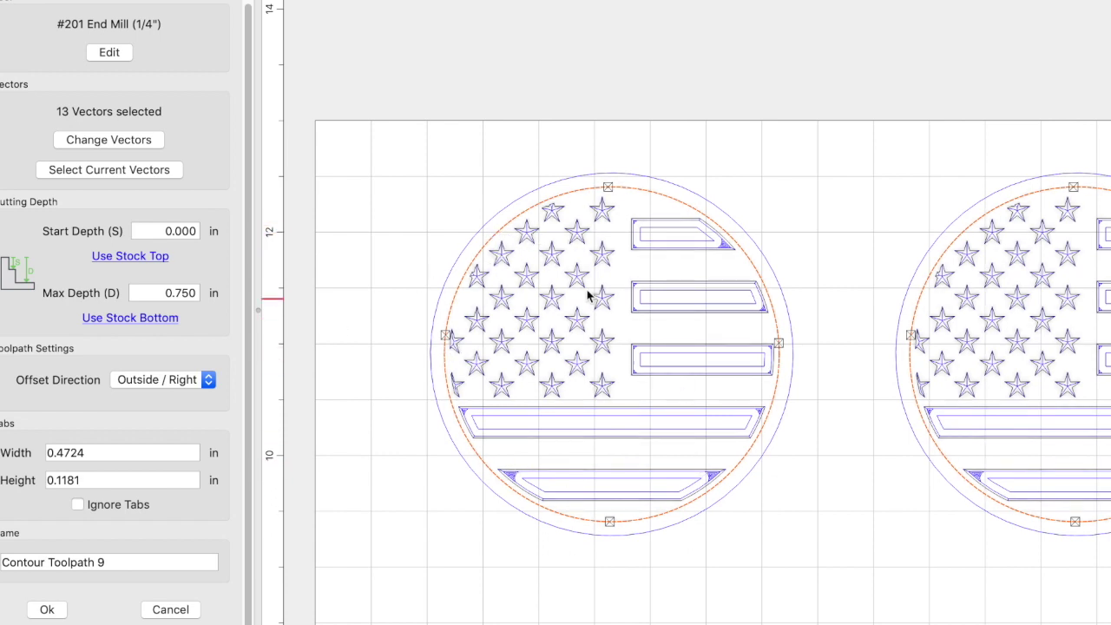
{"action": "scroll", "coordinate": [94, 403], "scroll_direction": "left", "scroll_amount": 2}
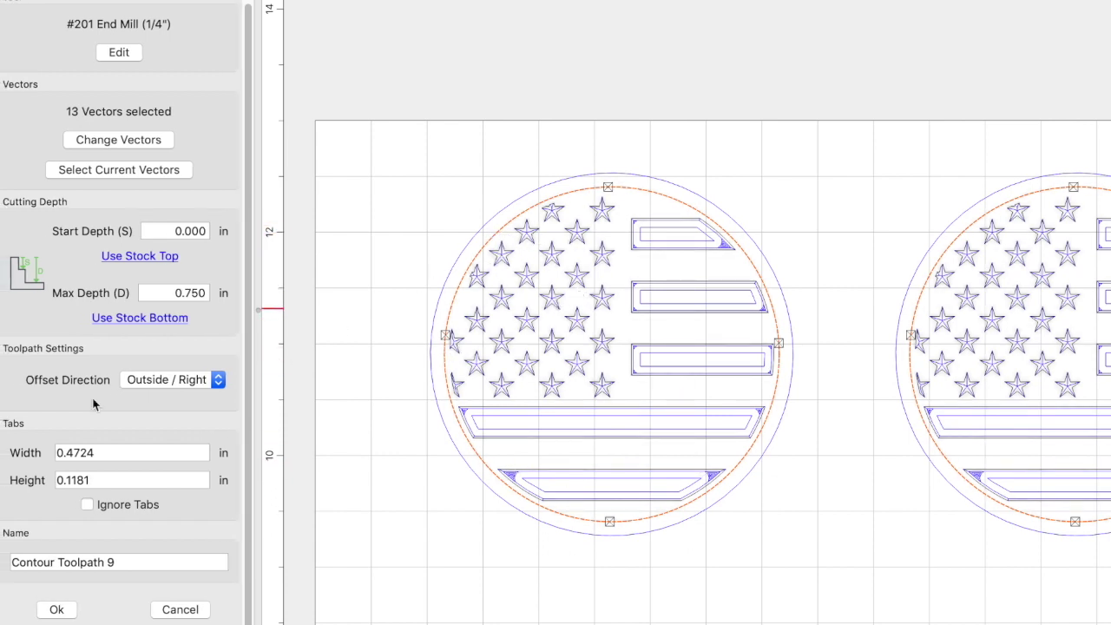
{"action": "left_click", "coordinate": [139, 380]}
{"action": "left_click", "coordinate": [152, 393]}
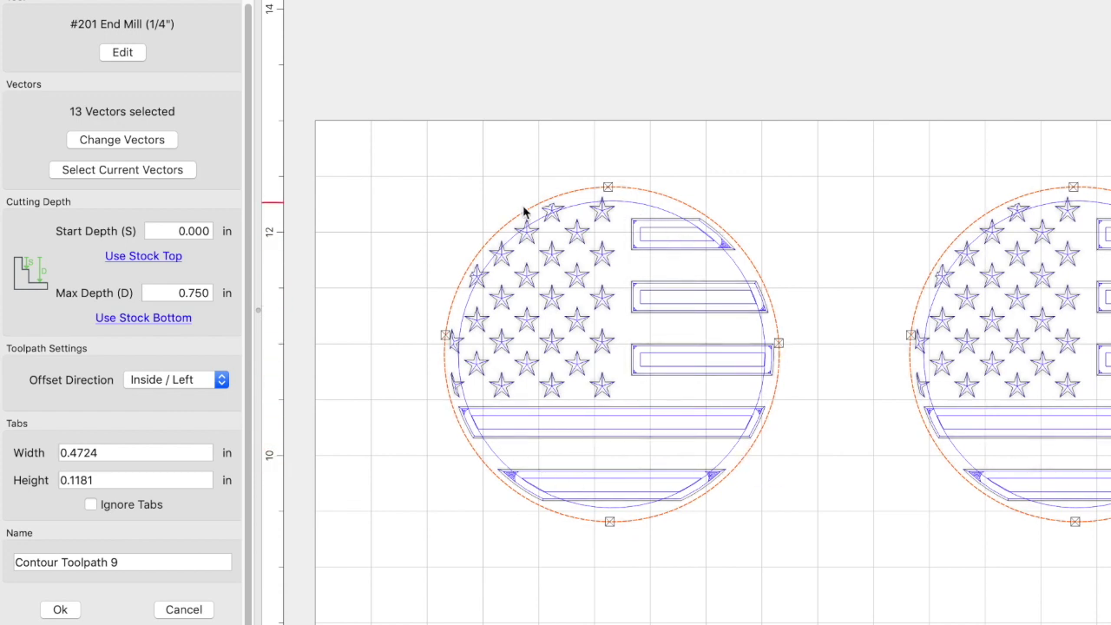
{"action": "left_click", "coordinate": [152, 380]}
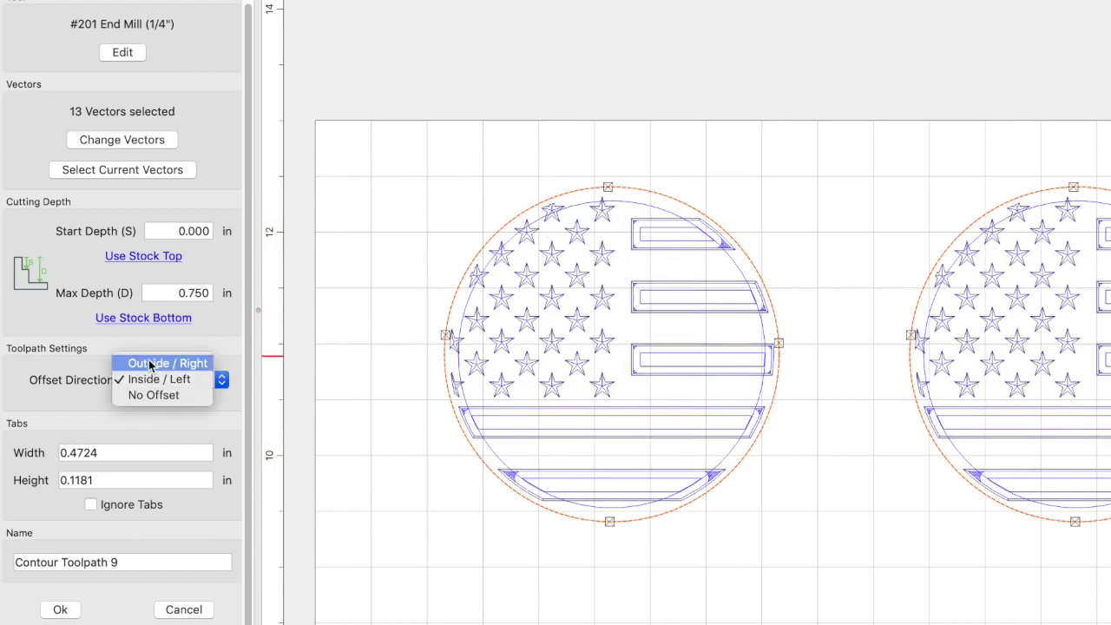
{"action": "left_click", "coordinate": [148, 363]}
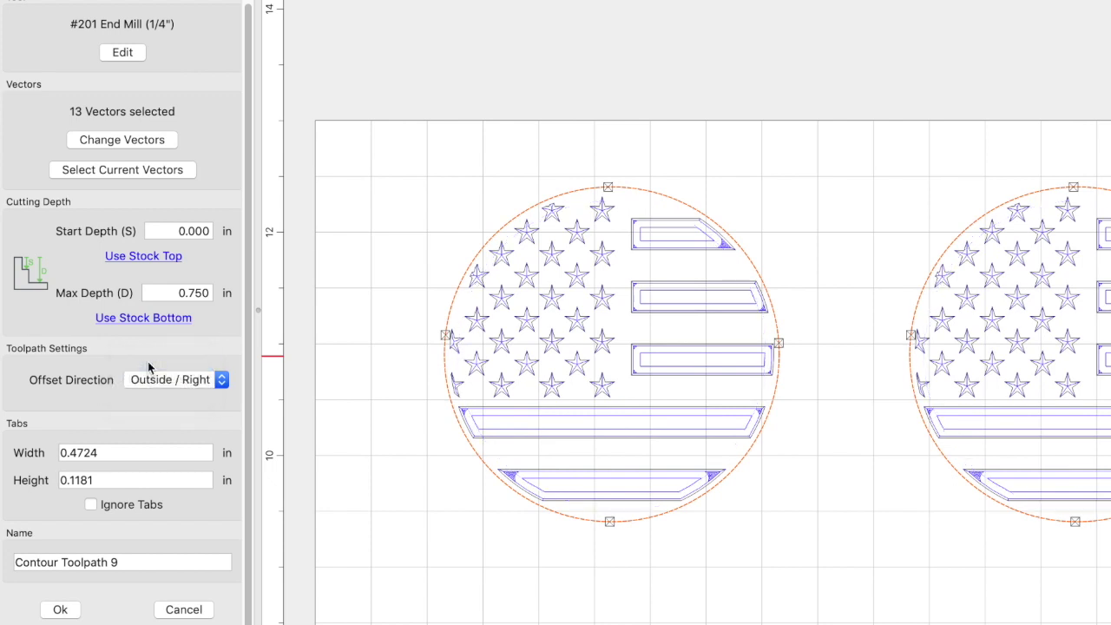
{"action": "key", "text": "Return"}
Show the Pine simulation of the stripes, stars and disc cut-out toolpaths.
{"action": "left_click", "coordinate": [153, 459]}
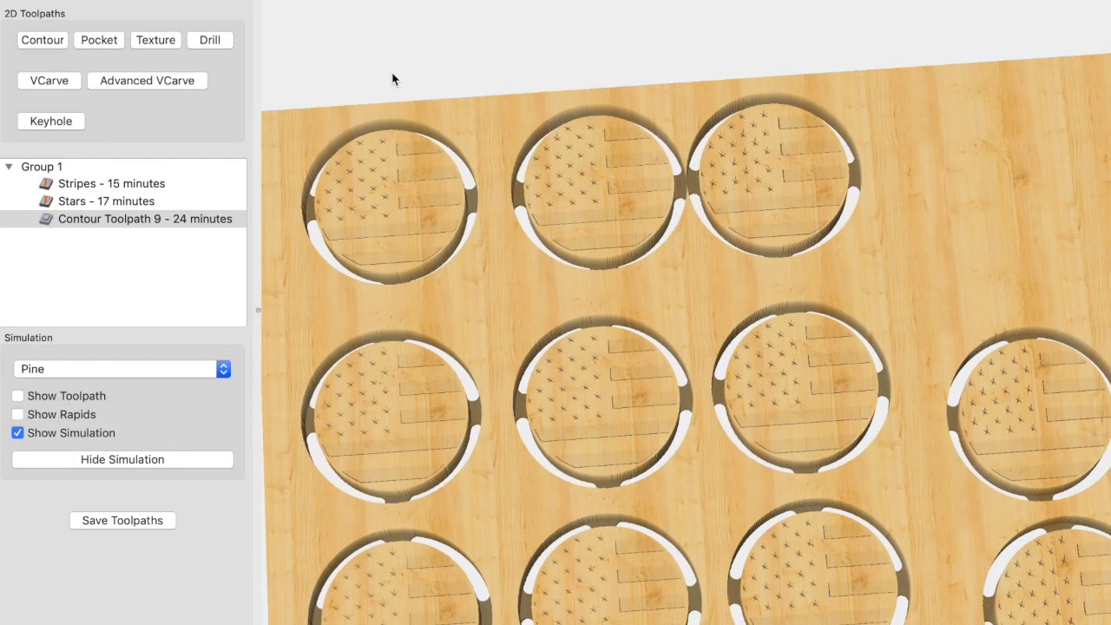
{"action": "scroll", "coordinate": [335, 235], "scroll_direction": "up", "scroll_amount": 5}
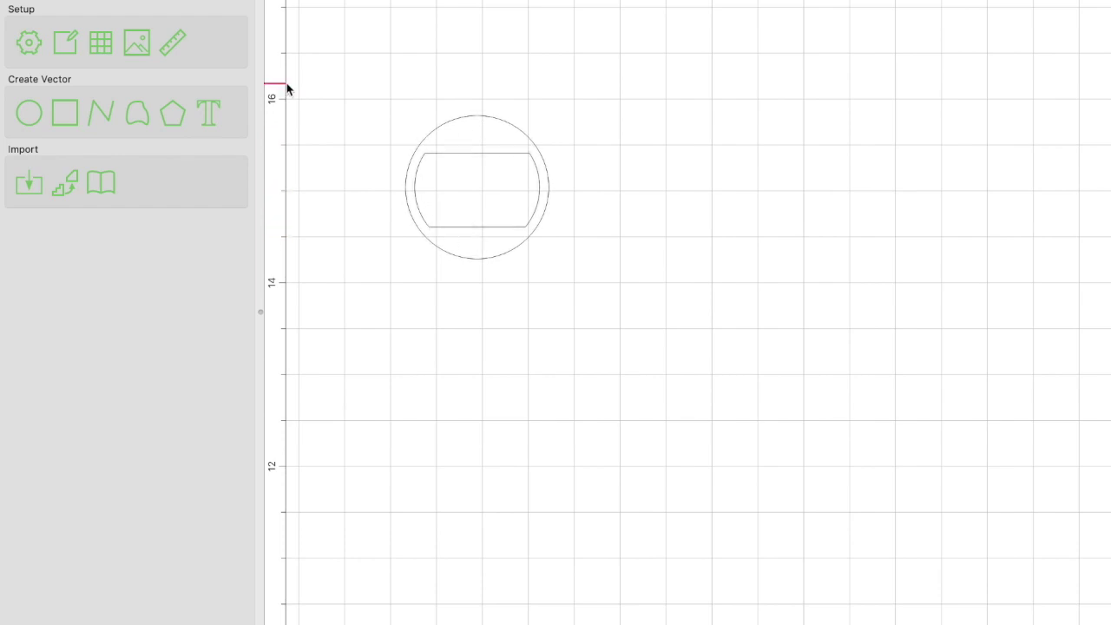
Draw a 1.414 x 1.414 in circle (0.7071 in radius) beside the framed slot shape.
{"action": "left_click", "coordinate": [38, 111]}
{"action": "left_click", "coordinate": [757, 144]}
{"action": "left_click", "coordinate": [701, 189]}
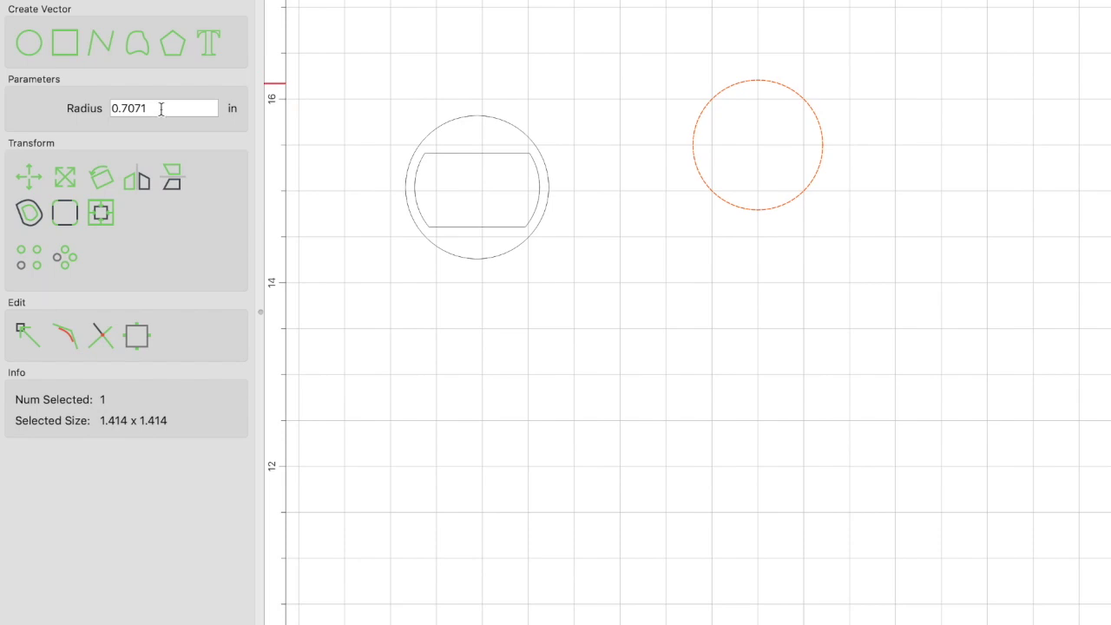
Change the circle's radius to 0.78 in and add a 0.1 in inside offset circle.
{"action": "left_click_drag", "start_coordinate": [159, 107], "coordinate": [129, 103]}
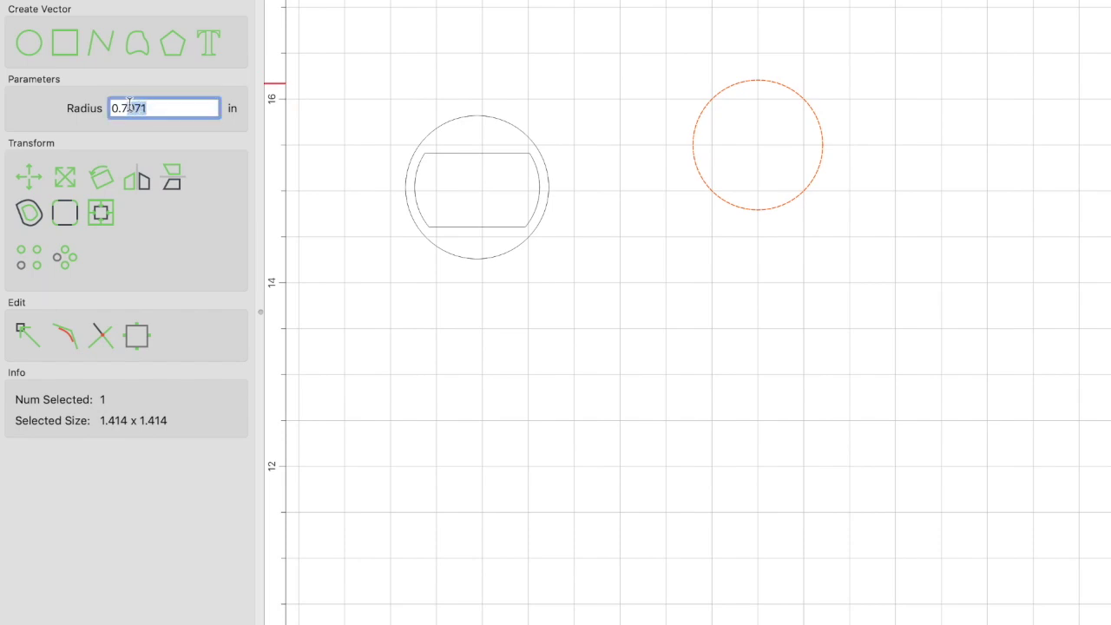
{"action": "type", "text": "8"}
{"action": "key", "text": "Return"}
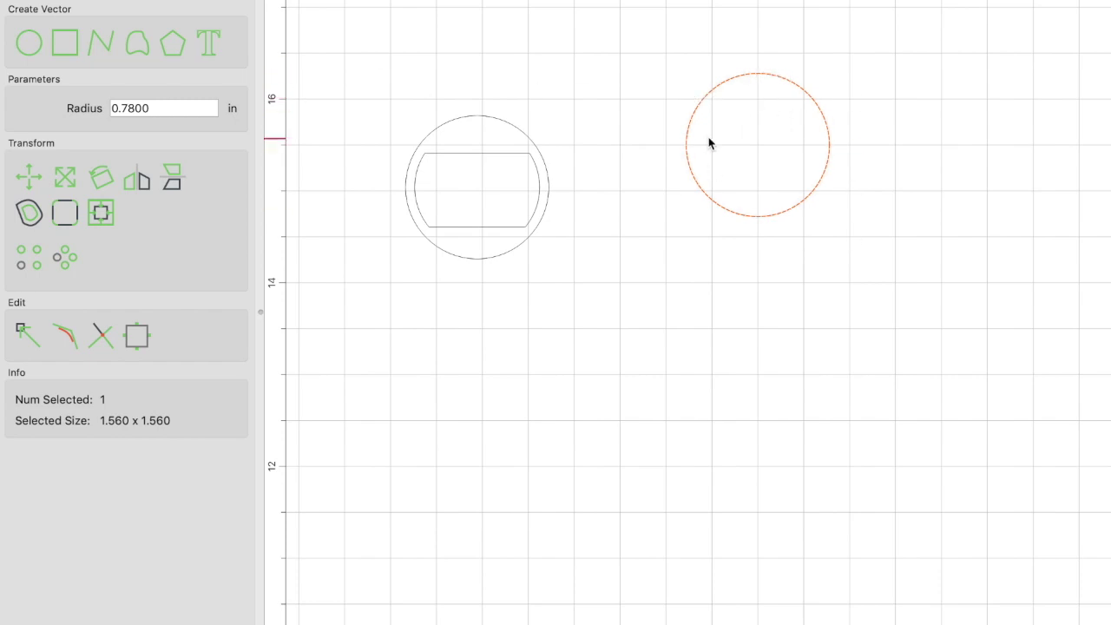
{"action": "left_click", "coordinate": [30, 215]}
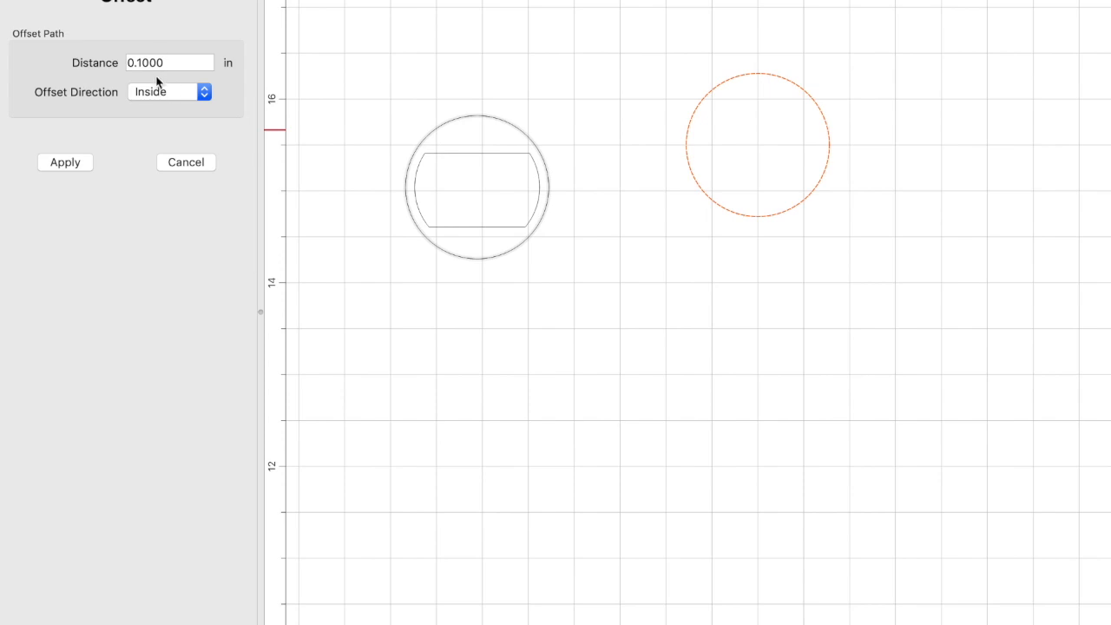
{"action": "left_click", "coordinate": [62, 165]}
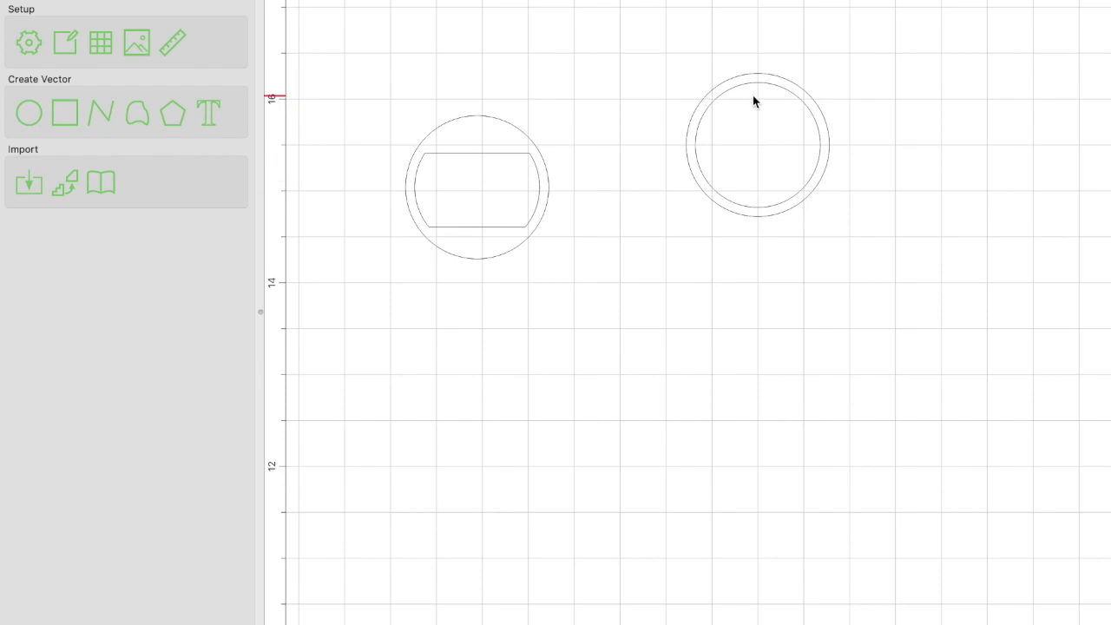
Draw a 3.506 × 0.421 in rectangle and position it across the ring's top edge.
{"action": "left_click", "coordinate": [71, 108]}
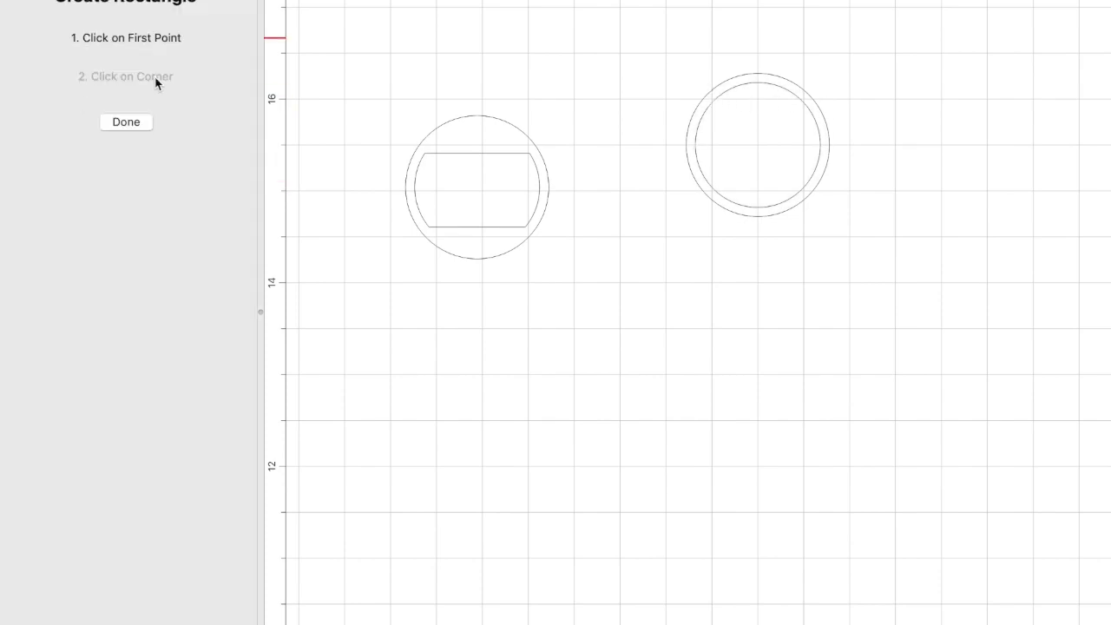
{"action": "left_click", "coordinate": [651, 47]}
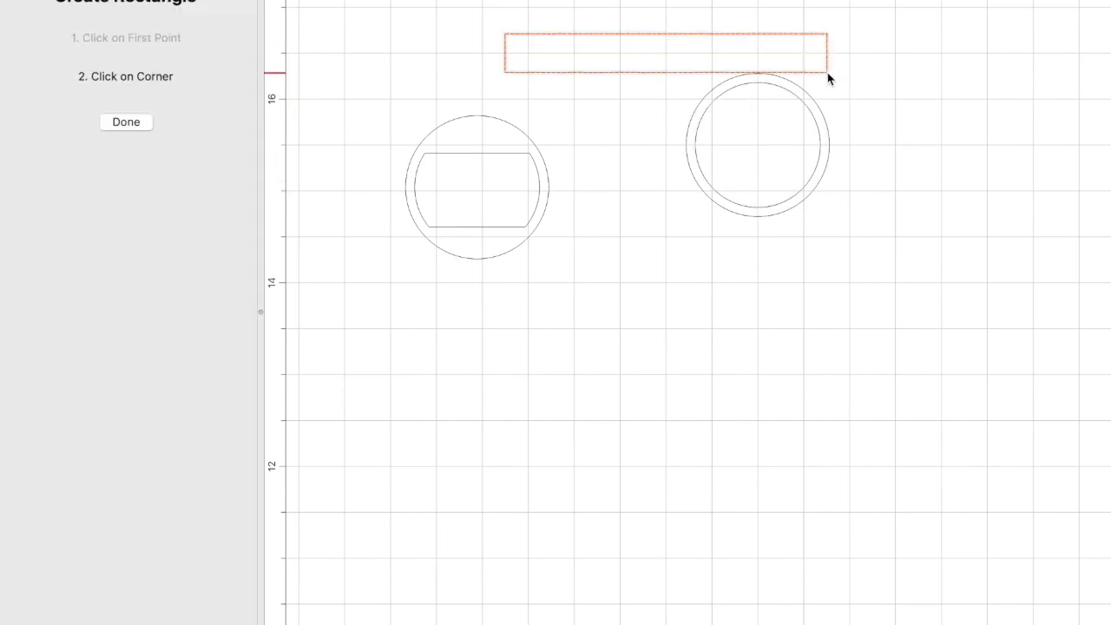
{"action": "left_click", "coordinate": [828, 75]}
{"action": "left_click_drag", "start_coordinate": [756, 40], "coordinate": [852, 79]}
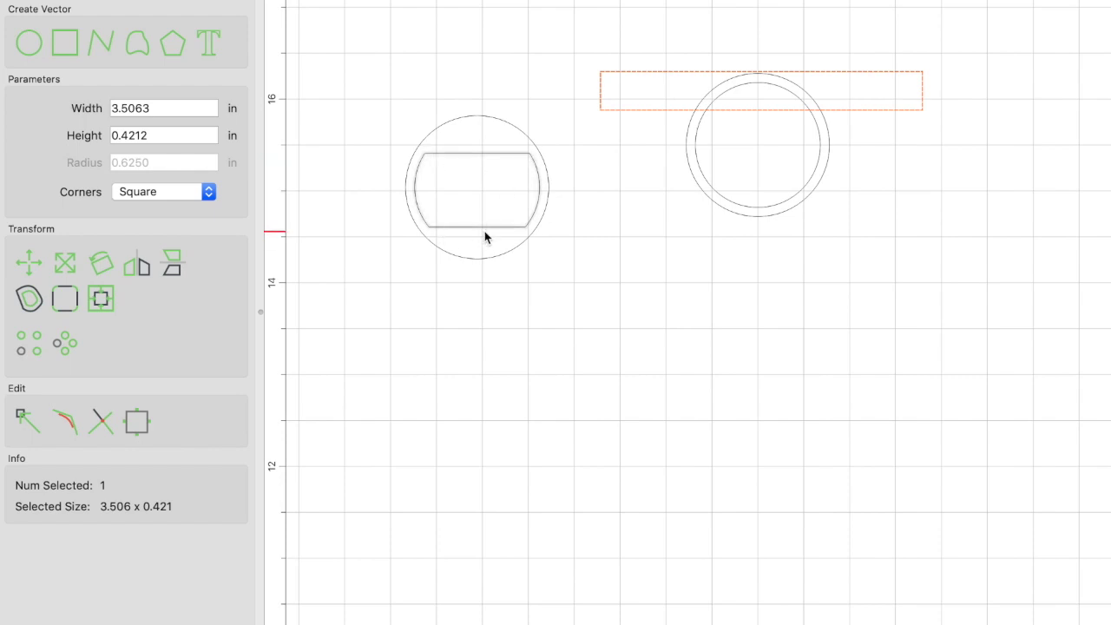
{"action": "scroll", "coordinate": [626, 141], "scroll_direction": "up", "scroll_amount": 2}
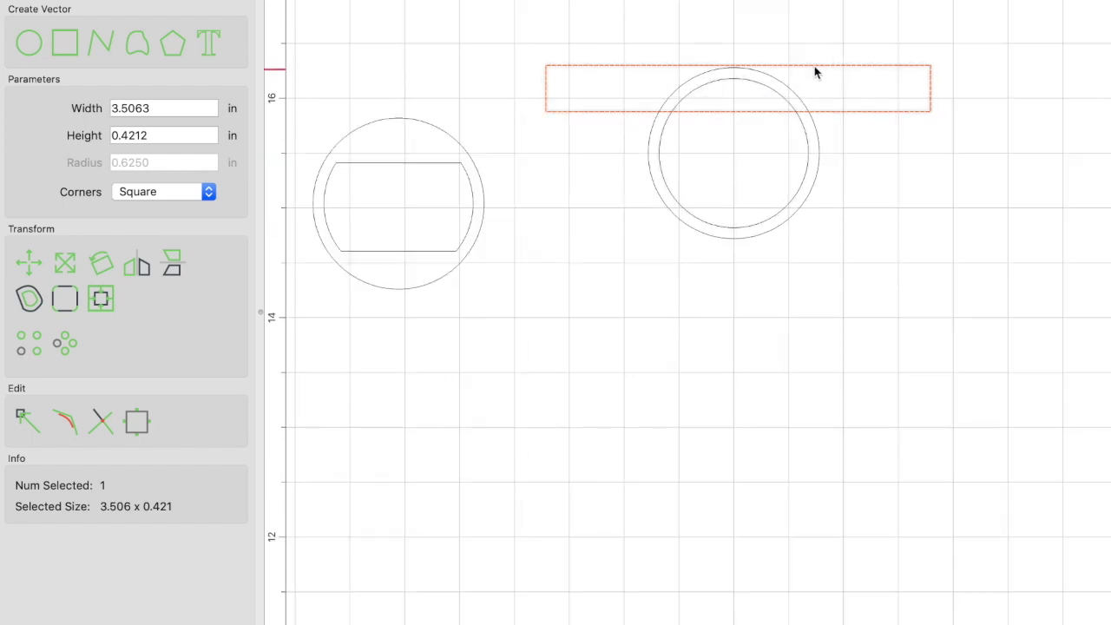
{"action": "mouse_move", "coordinate": [814, 67]}
{"action": "left_mouse_down"}
{"action": "mouse_move", "coordinate": [817, 59]}
{"action": "mouse_move", "coordinate": [818, 69]}
{"action": "left_mouse_up"}
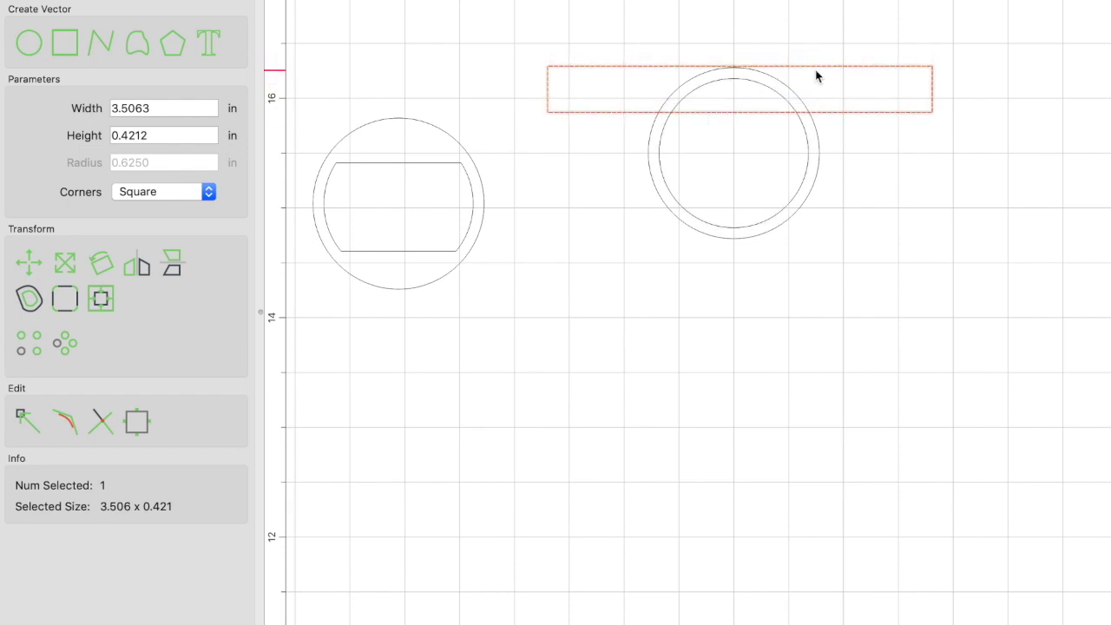
{"action": "scroll", "coordinate": [651, 58], "scroll_direction": "up", "scroll_amount": 2}
{"action": "left_click_drag", "start_coordinate": [649, 52], "coordinate": [652, 53]}
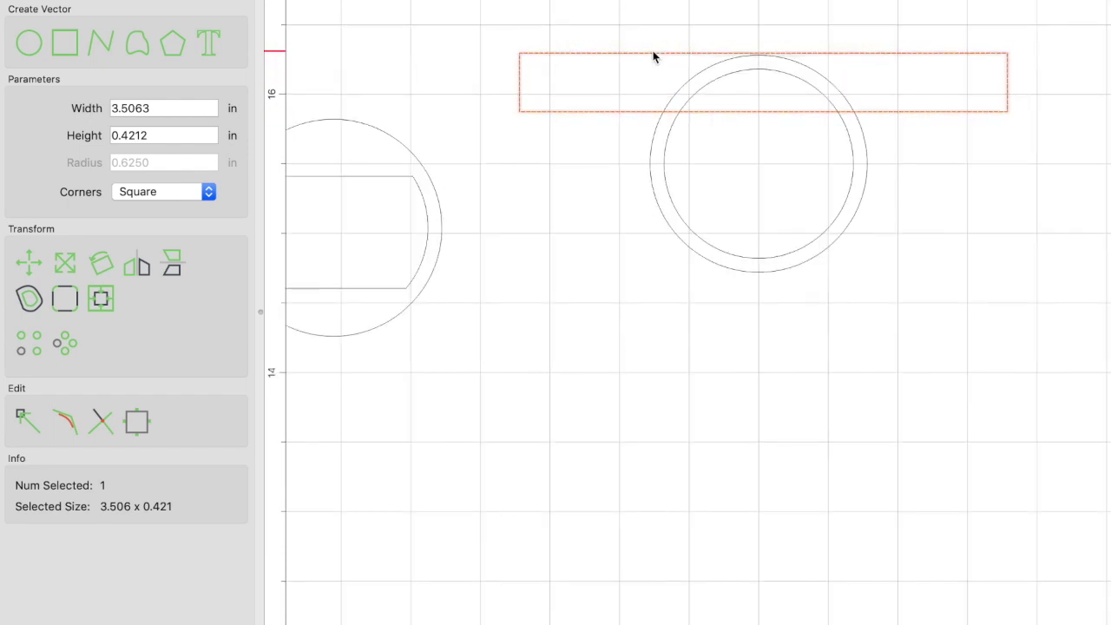
{"action": "left_click_drag", "start_coordinate": [652, 58], "coordinate": [652, 60]}
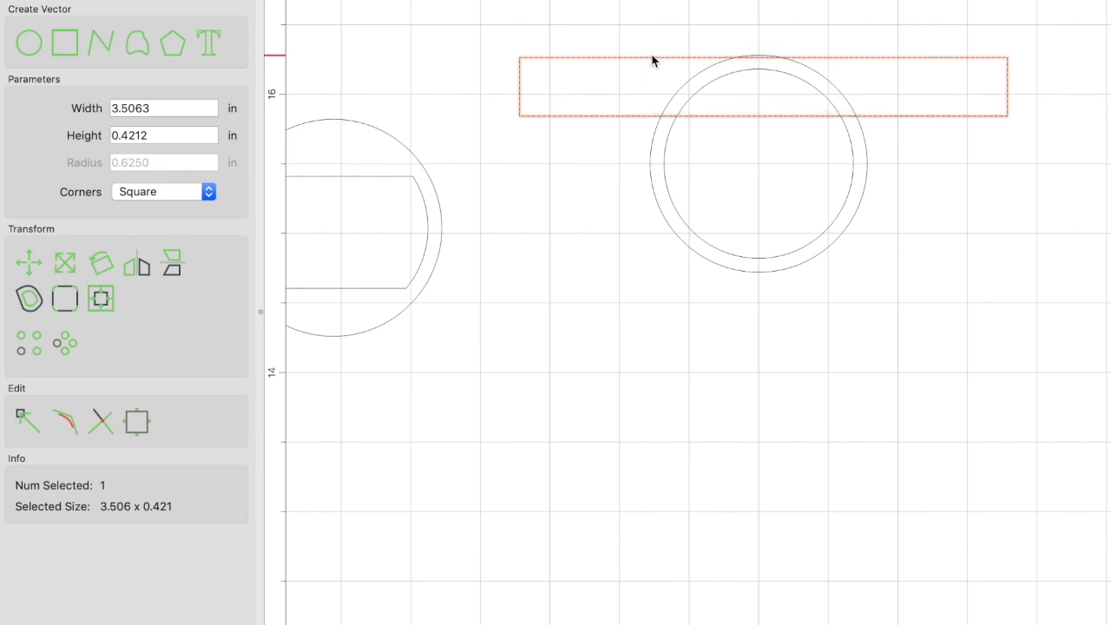
{"action": "key", "text": "Escape"}
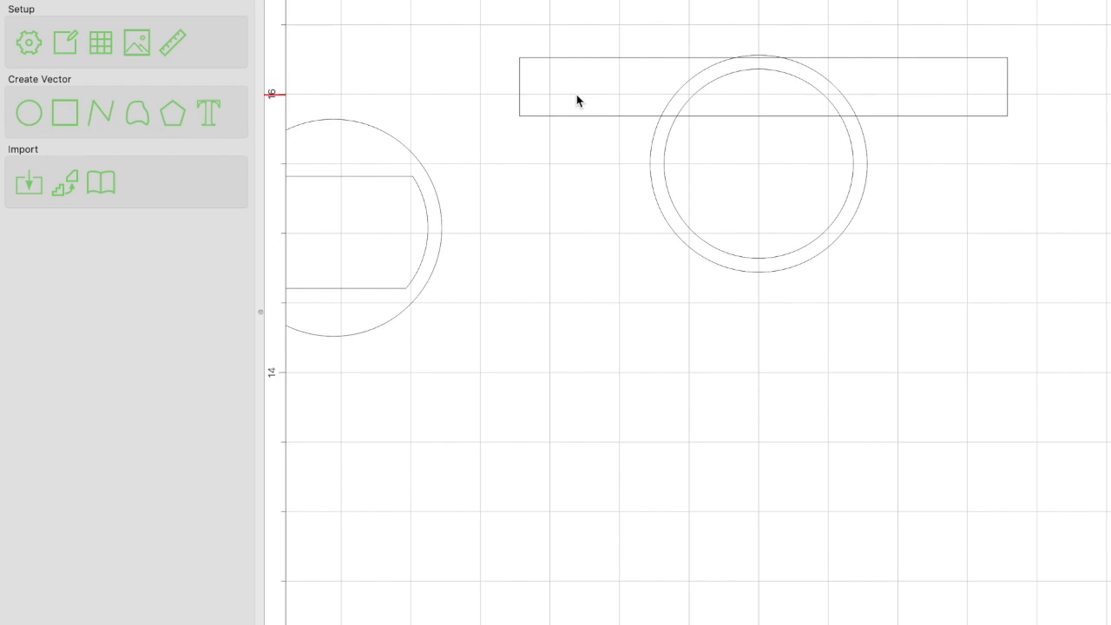
Paste a copy of the long rectangle and drag it across the bottom of the ring.
{"action": "left_click", "coordinate": [568, 116]}
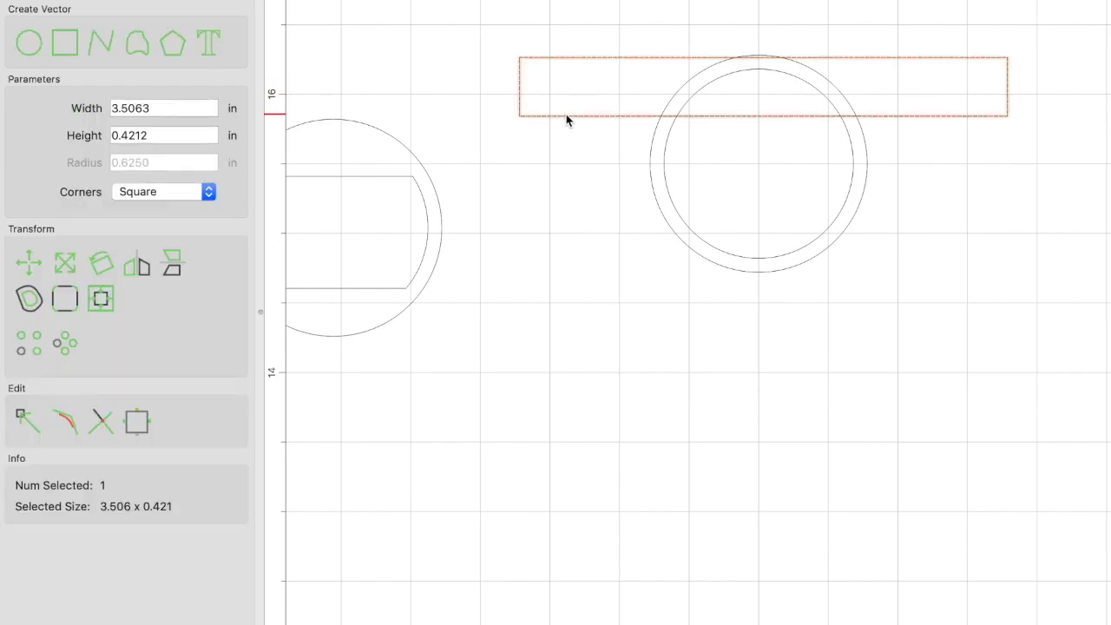
{"action": "key", "text": "ctrl+v"}
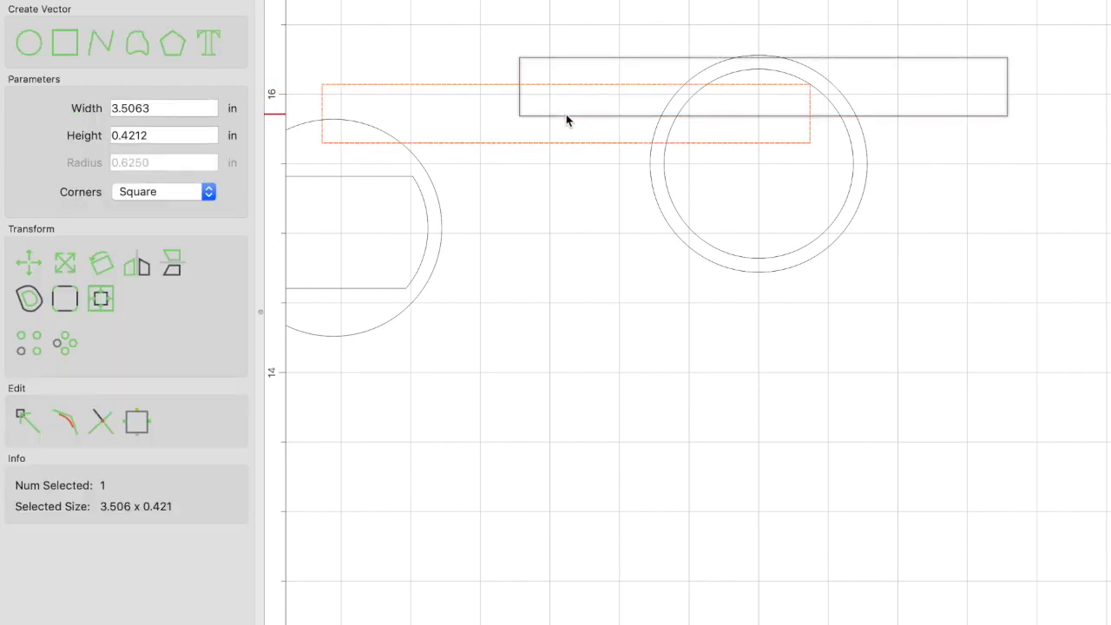
{"action": "left_click_drag", "start_coordinate": [511, 81], "coordinate": [743, 234]}
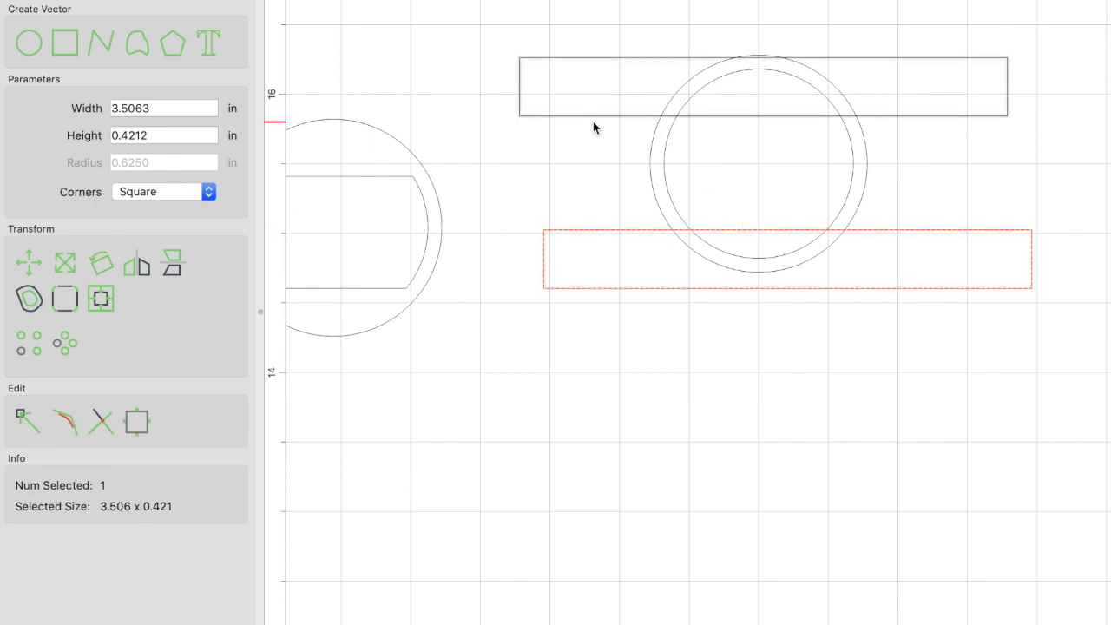
Boolean-subtract the top rectangle from the inner circle, flattening its top.
{"action": "left_click", "coordinate": [674, 144]}
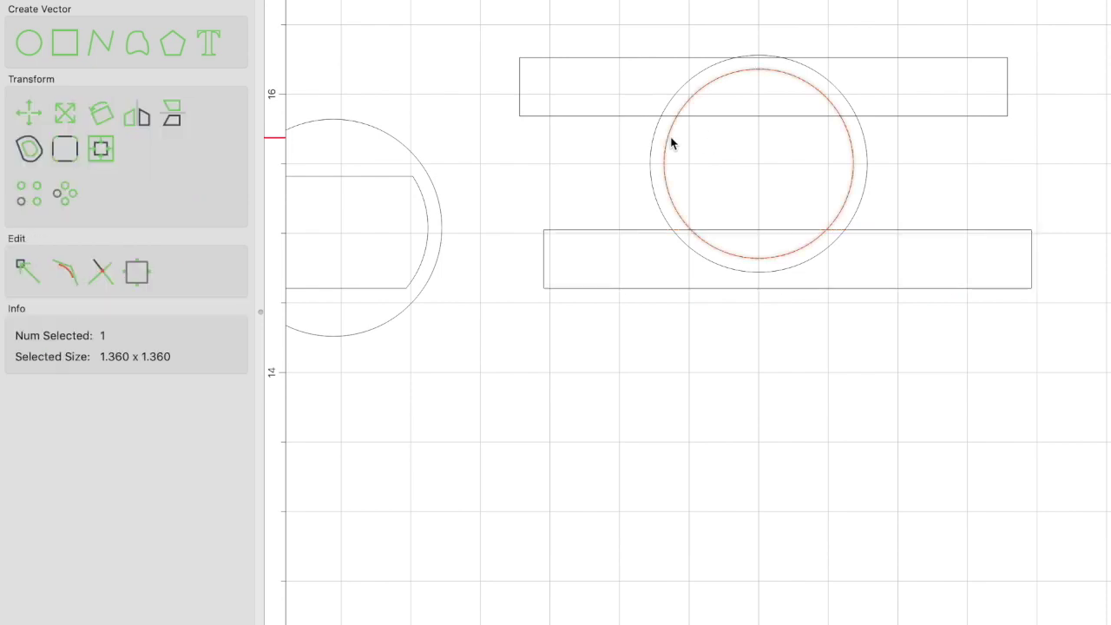
{"action": "left_click", "coordinate": [625, 117], "text": "shift"}
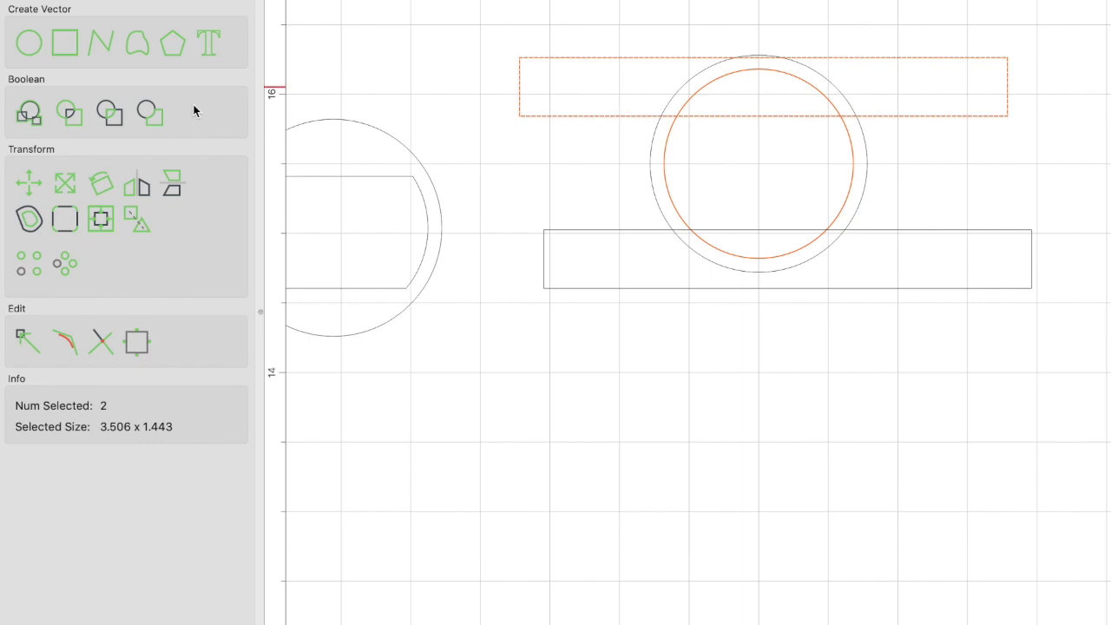
{"action": "left_click", "coordinate": [148, 111]}
{"action": "left_click", "coordinate": [169, 201]}
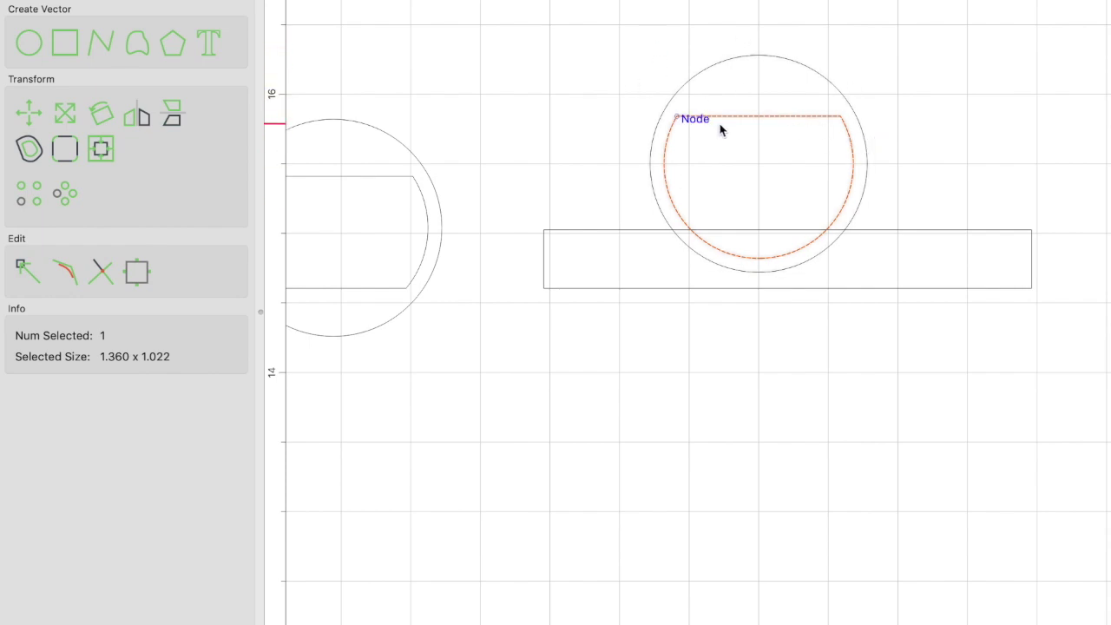
Boolean-subtract the lower rectangle from the trimmed circle, flattening its bottom.
{"action": "left_click", "coordinate": [878, 232]}
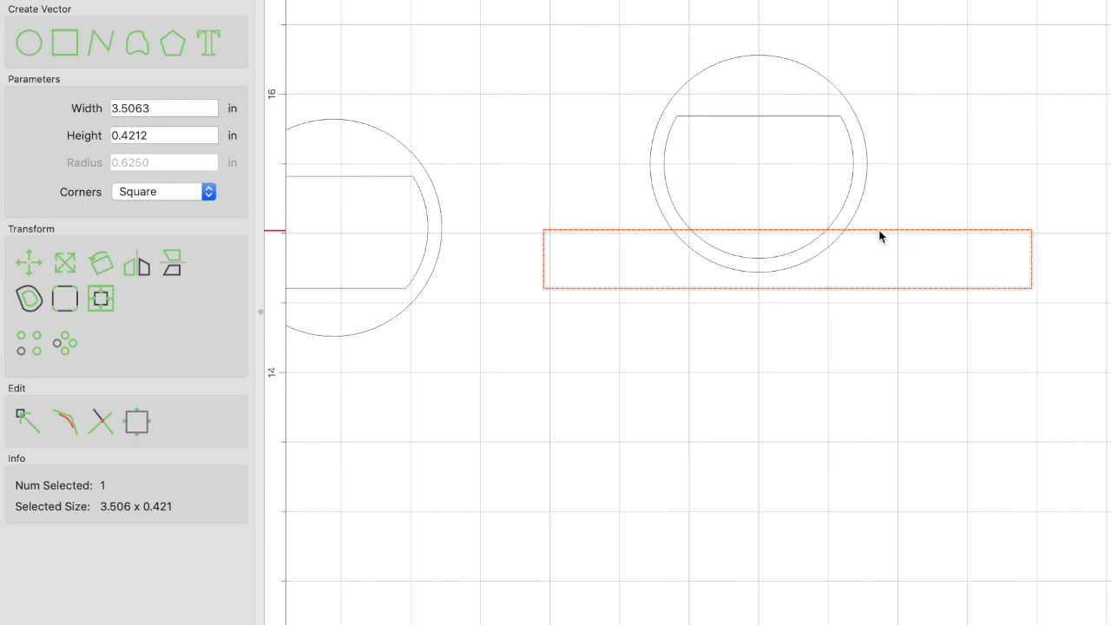
{"action": "left_click", "coordinate": [850, 186]}
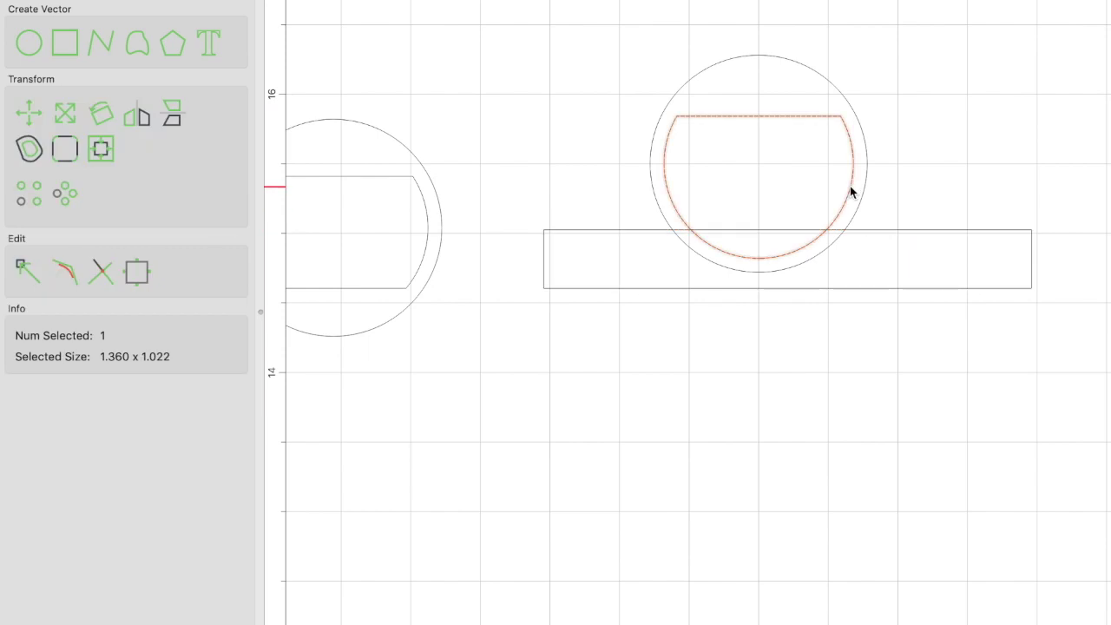
{"action": "left_click", "coordinate": [892, 232], "text": "shift"}
{"action": "left_click", "coordinate": [151, 111]}
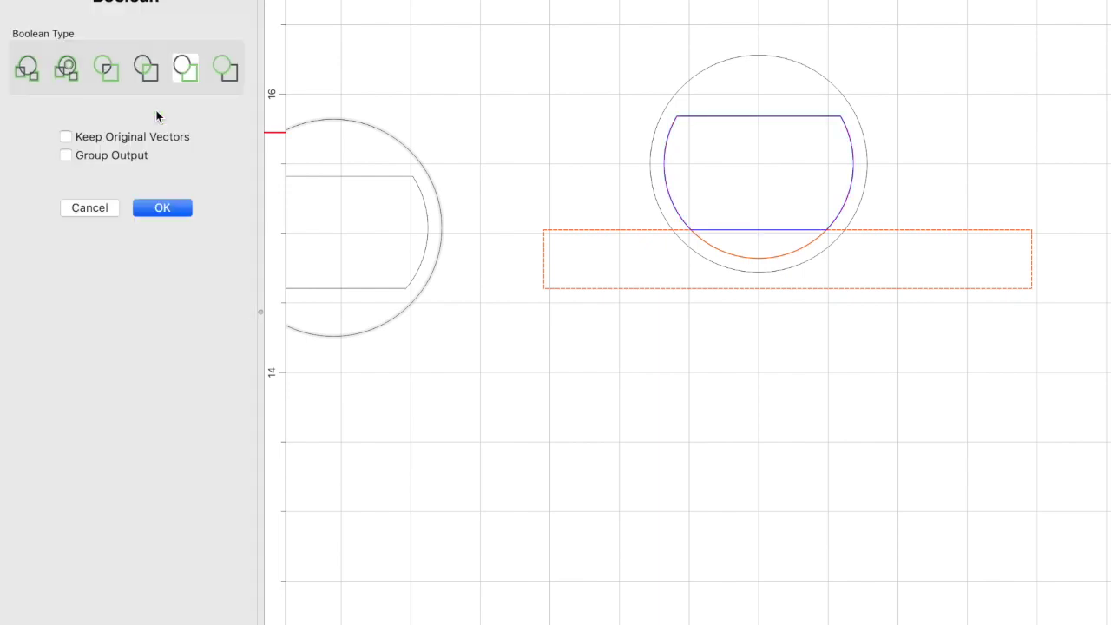
{"action": "left_click", "coordinate": [164, 208]}
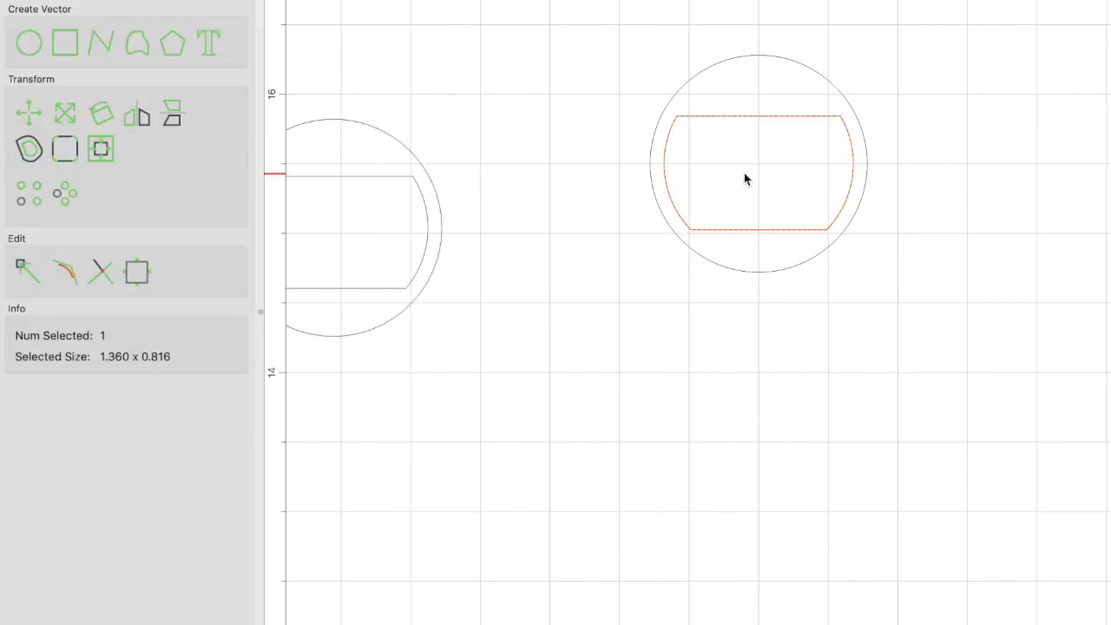
Select the right disc's ring and slot shapes together.
{"action": "left_click", "coordinate": [608, 82]}
{"action": "scroll", "coordinate": [608, 81], "scroll_direction": "down", "scroll_amount": 3}
{"action": "left_click_drag", "start_coordinate": [613, 48], "coordinate": [791, 257]}
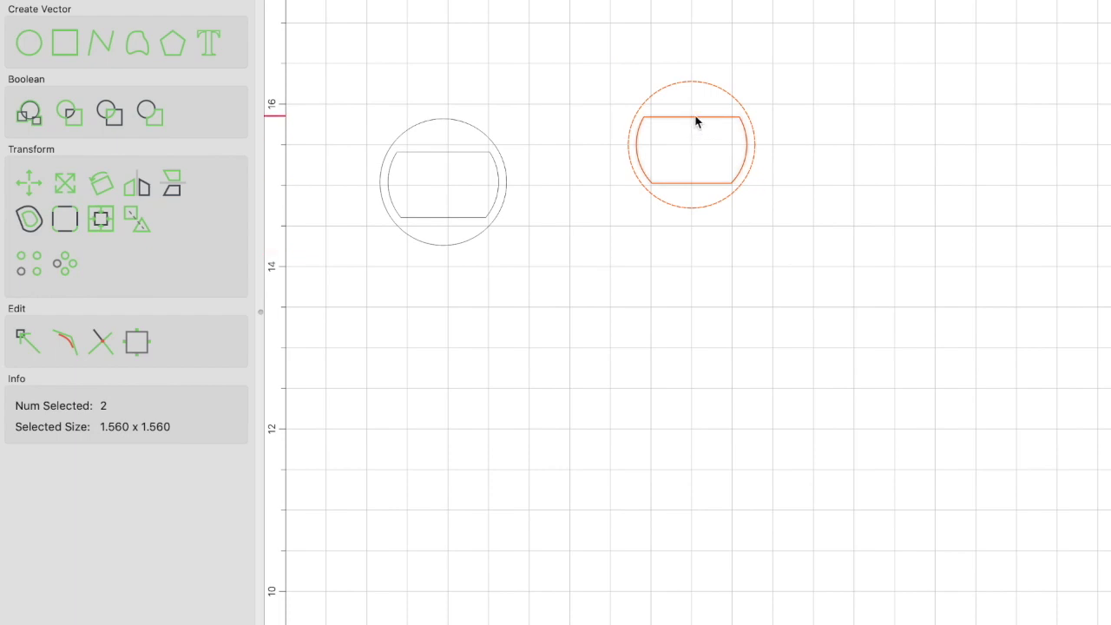
Move the slotted disc onto the left disc and list Pocket Toolpaths 16 and 17.
{"action": "left_click_drag", "start_coordinate": [696, 123], "coordinate": [456, 182]}
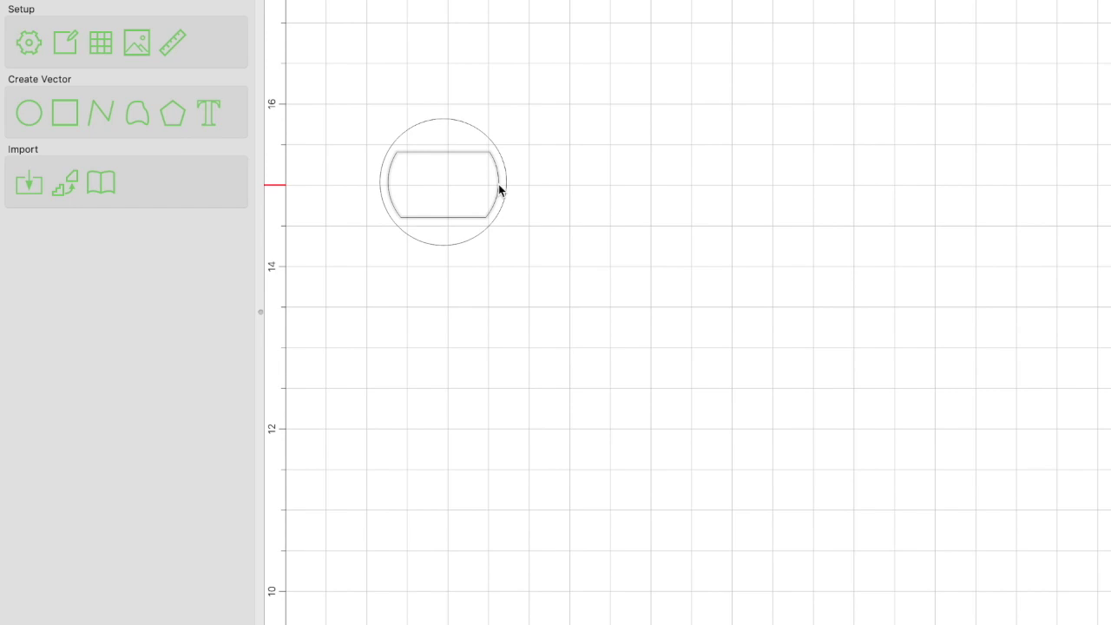
{"action": "left_click", "coordinate": [443, 120]}
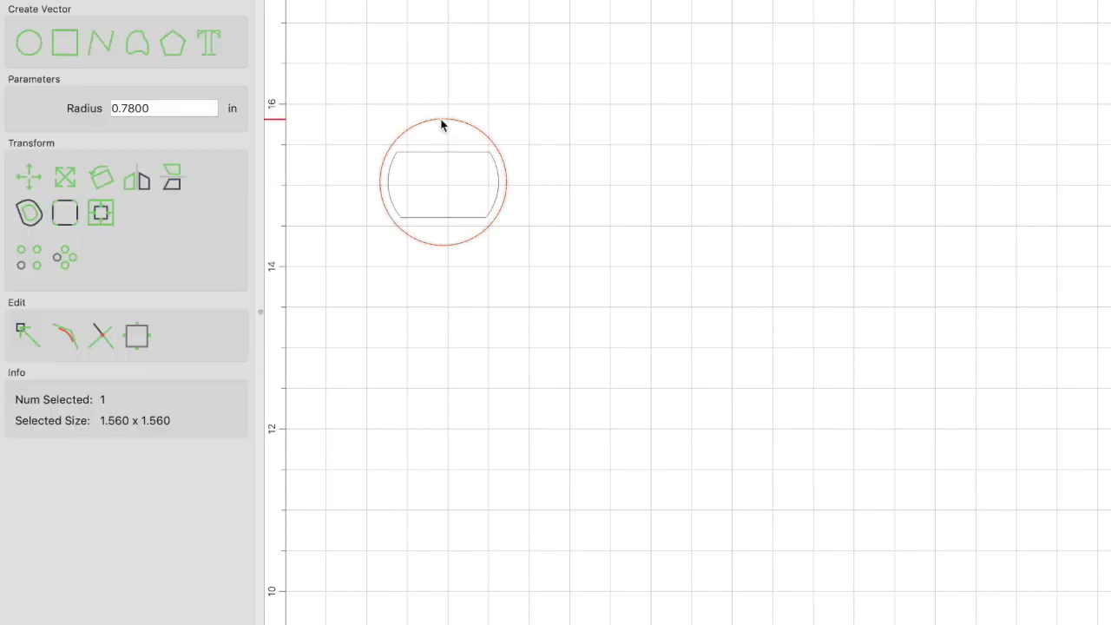
{"action": "left_click", "coordinate": [146, 190]}
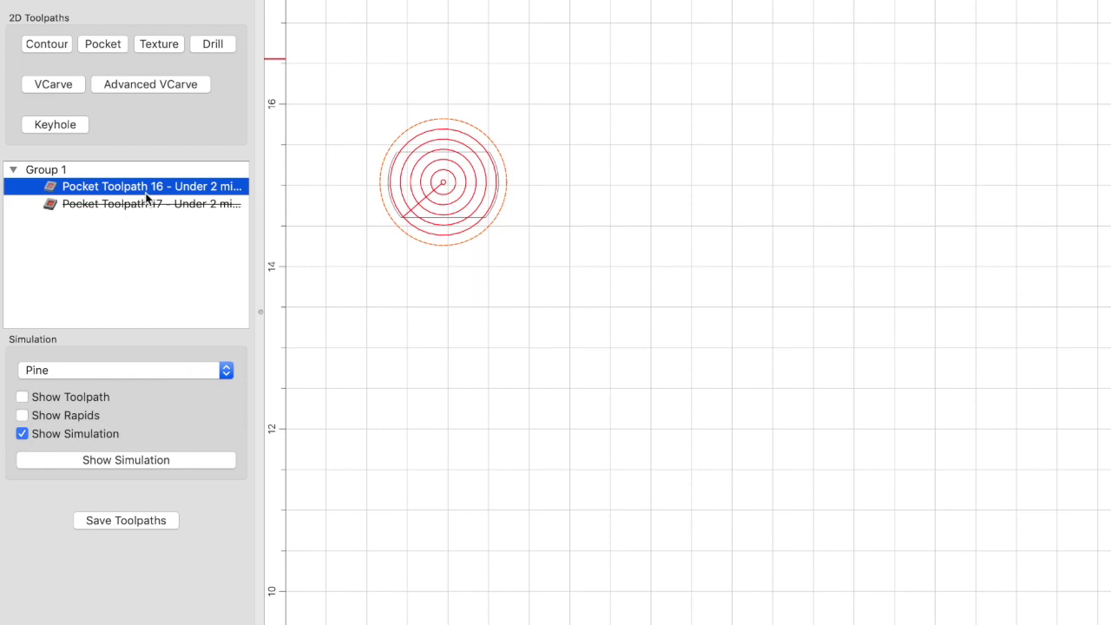
Review Pocket Toolpath 16: 0.000–0.100 in depth, #201 1/4-inch end mill, 90 feed, 18000 RPM.
{"action": "right_click", "coordinate": [146, 198]}
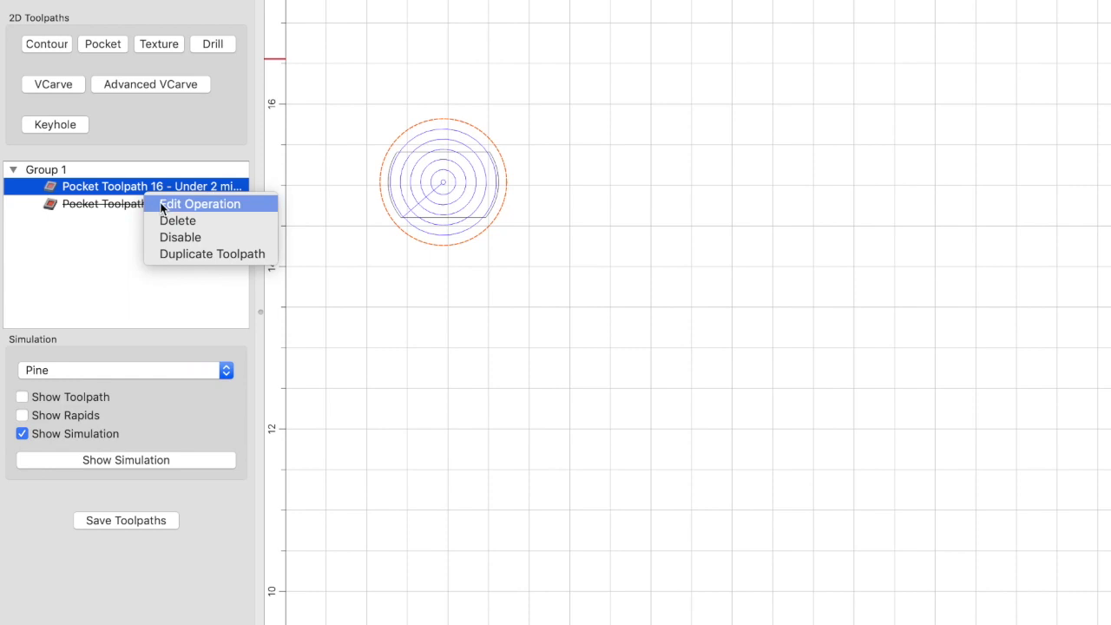
{"action": "left_click", "coordinate": [160, 205]}
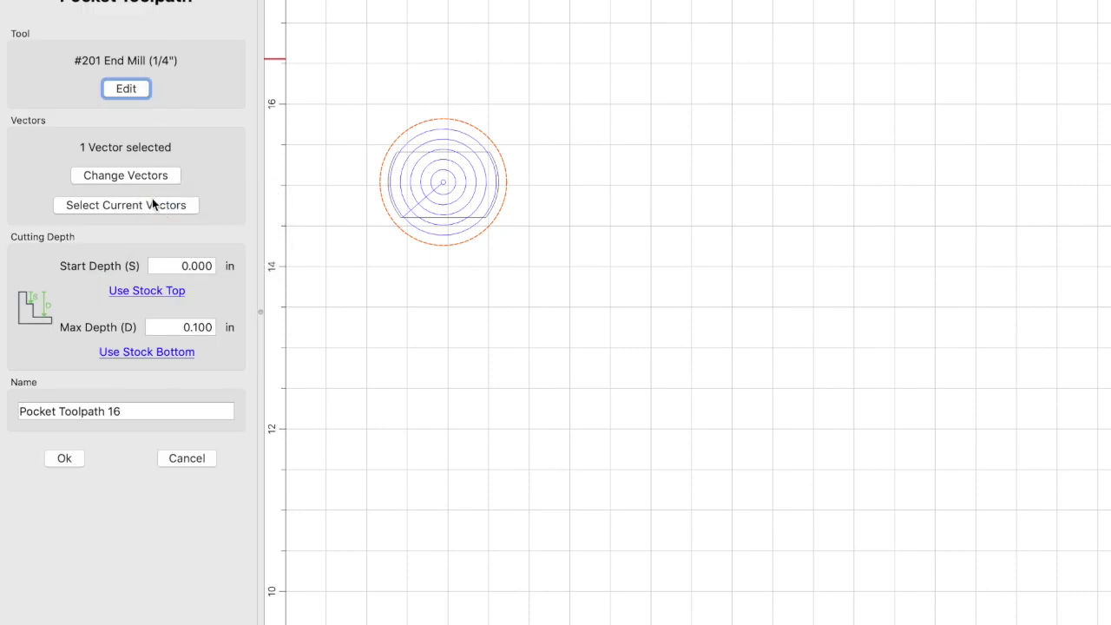
{"action": "left_click", "coordinate": [151, 203]}
{"action": "left_click", "coordinate": [158, 188]}
{"action": "right_click", "coordinate": [159, 188]}
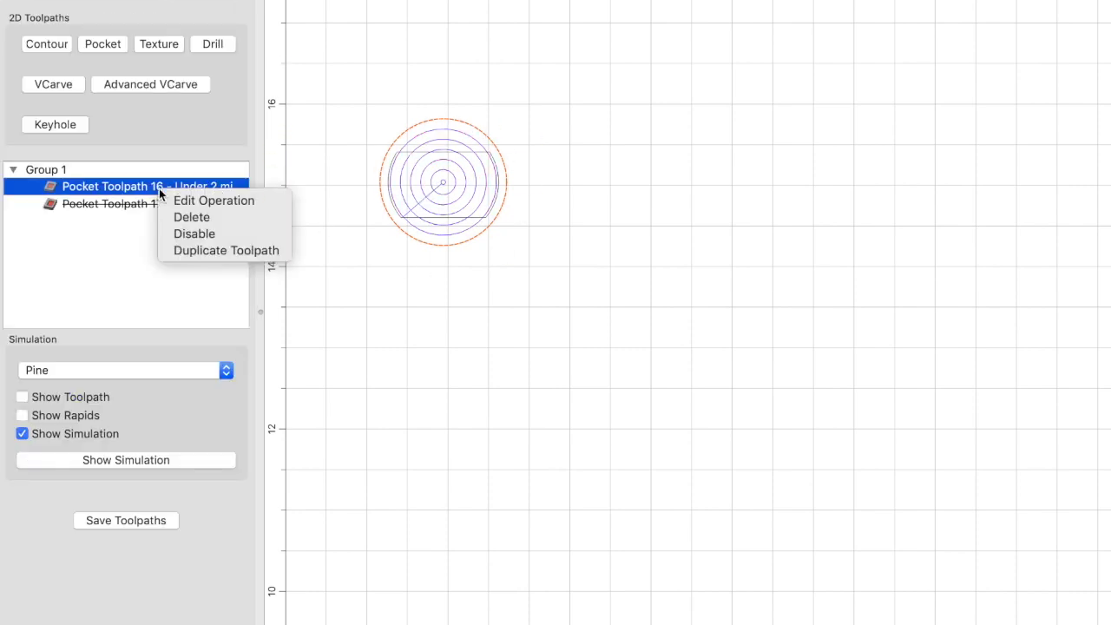
{"action": "left_click", "coordinate": [177, 200]}
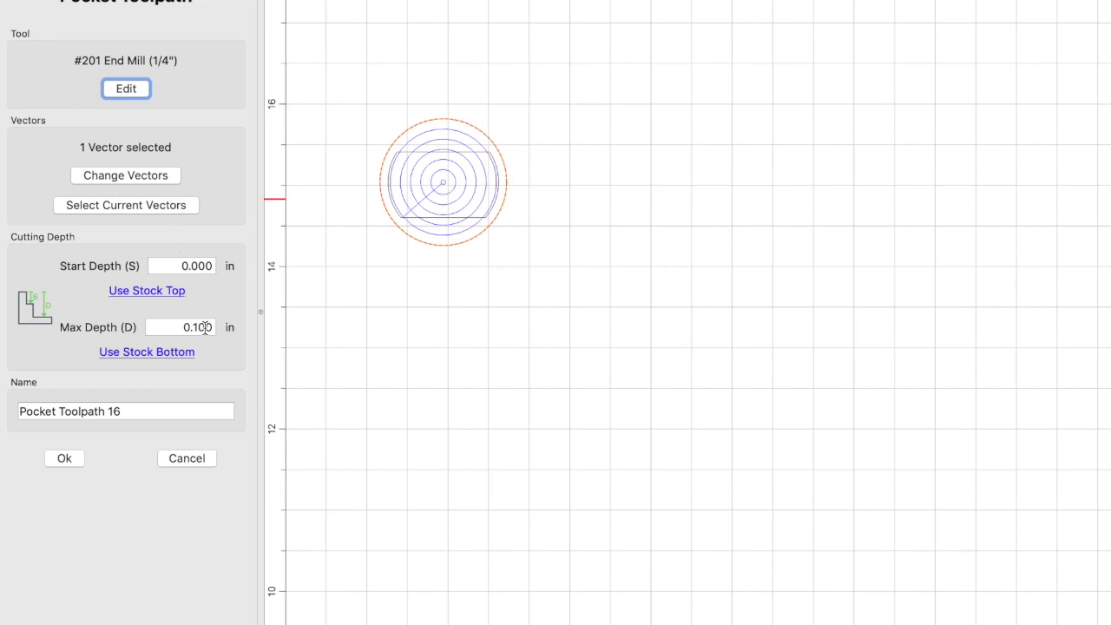
{"action": "left_click", "coordinate": [139, 89]}
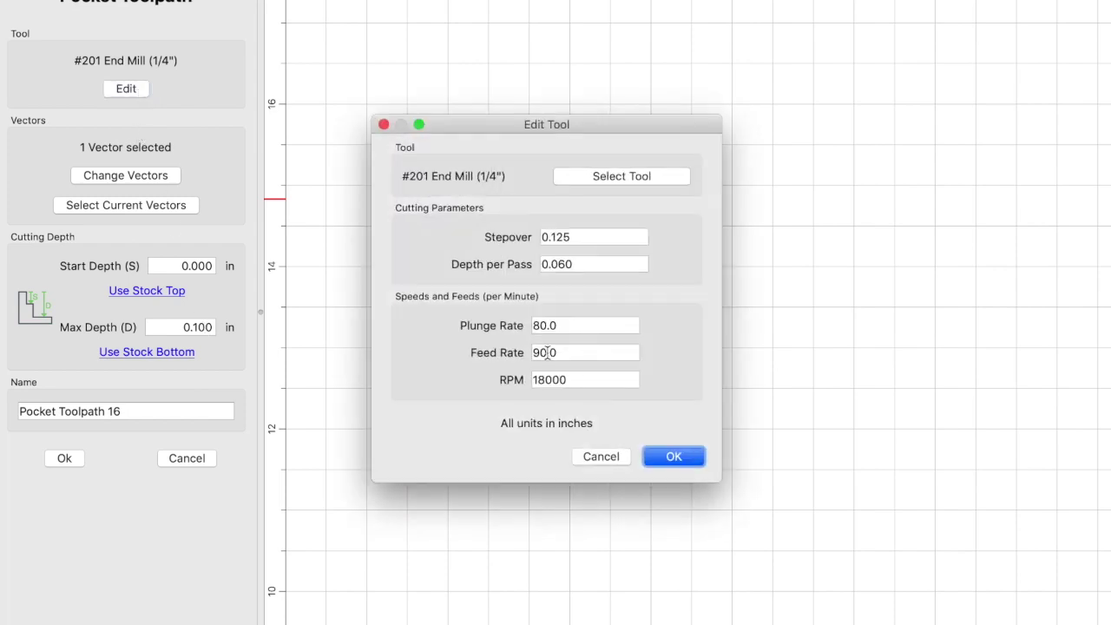
{"action": "left_click", "coordinate": [662, 454]}
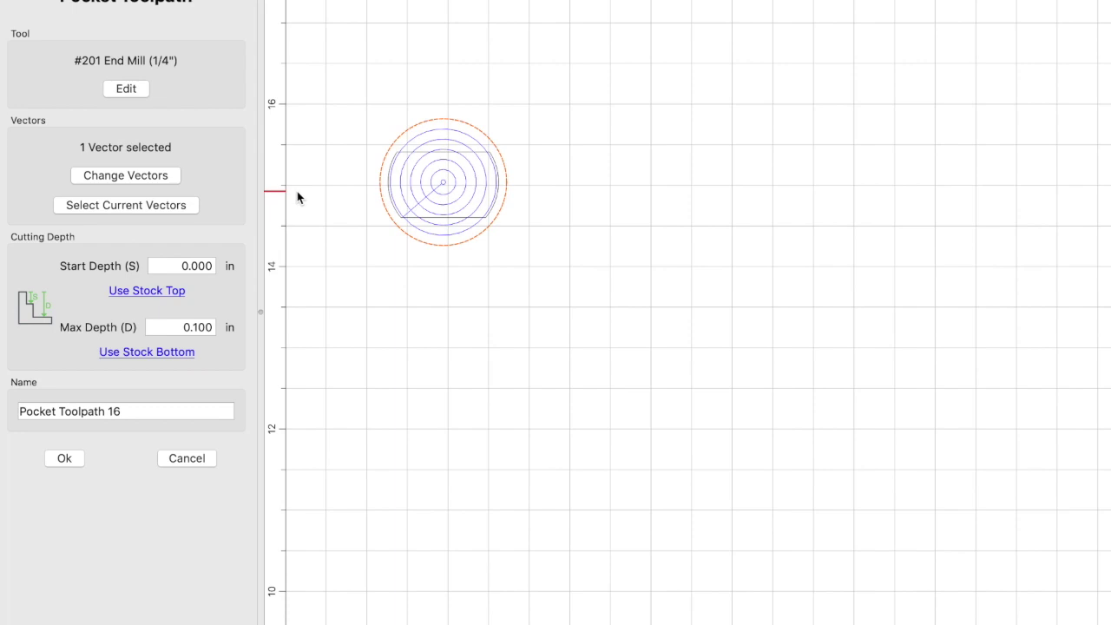
{"action": "left_click", "coordinate": [65, 458]}
{"action": "left_click_drag", "start_coordinate": [485, 291], "coordinate": [492, 206]}
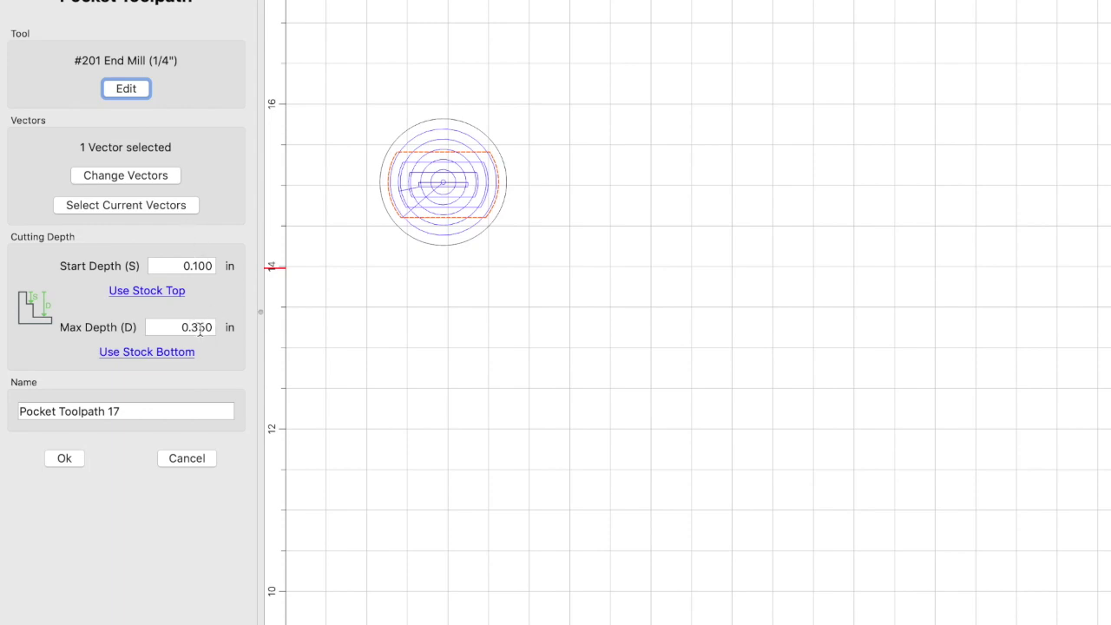
Check Pocket Toolpath 17's #201 cutter and 0.100–0.350 in depth, then show the pine simulation.
{"action": "left_click", "coordinate": [115, 90]}
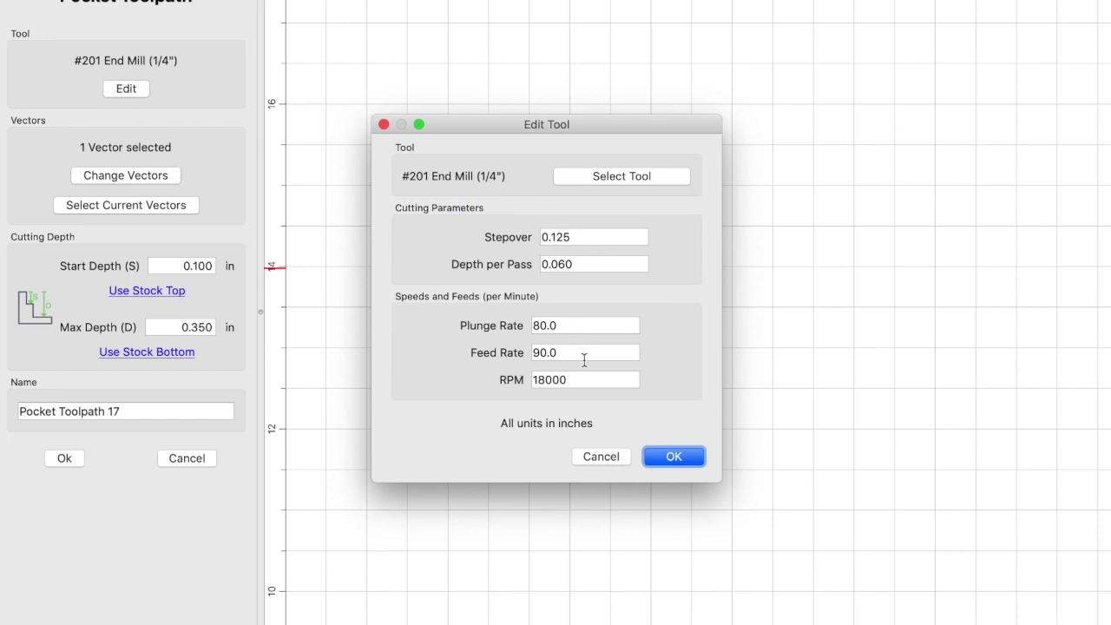
{"action": "left_click", "coordinate": [659, 458]}
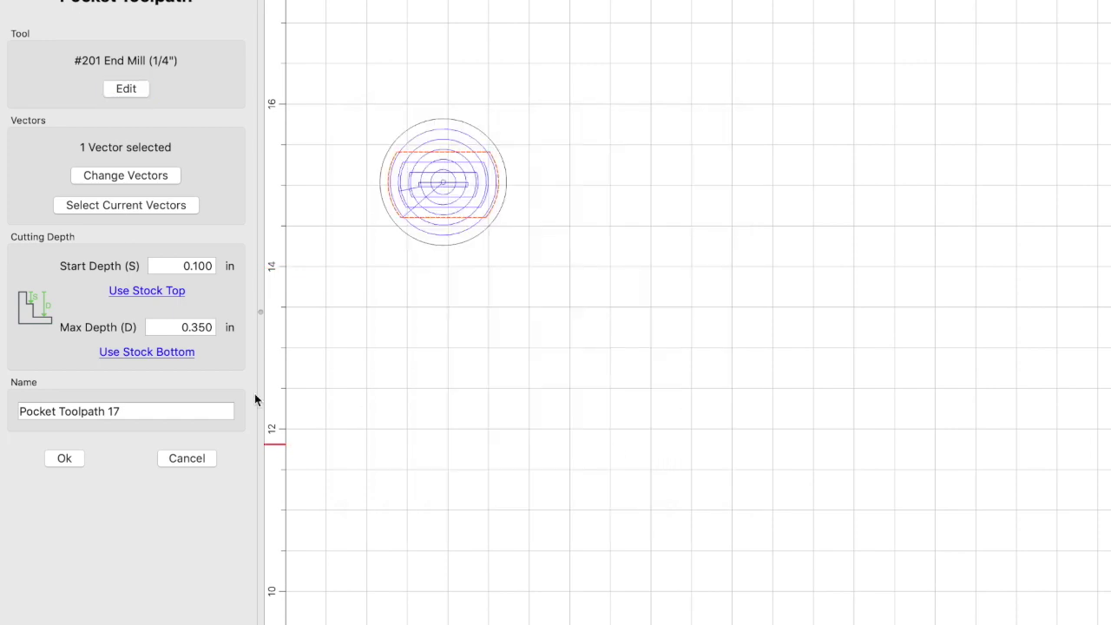
{"action": "left_click", "coordinate": [171, 461]}
{"action": "left_click", "coordinate": [171, 461]}
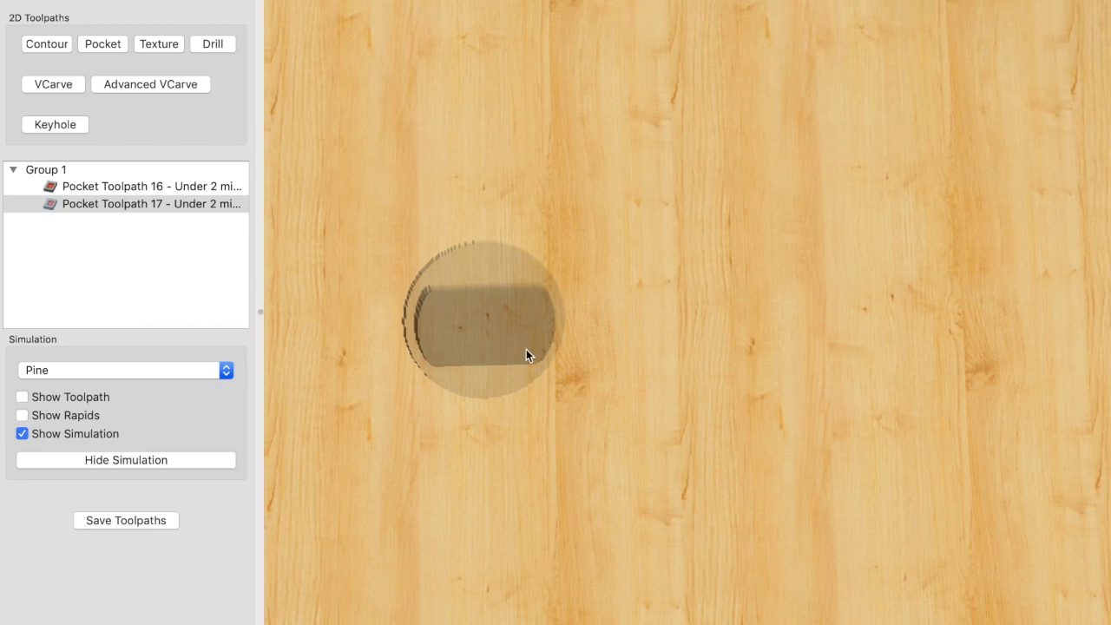